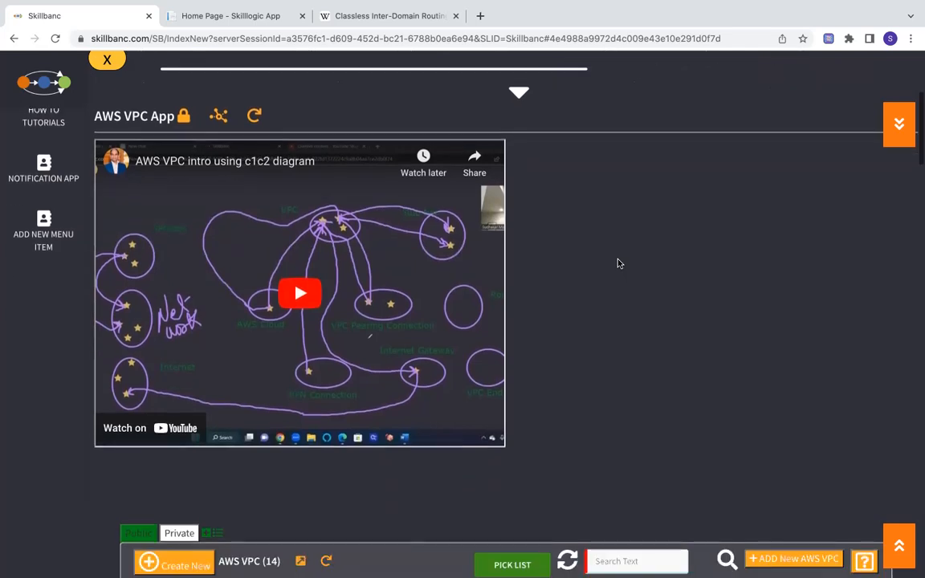
# Scribble cyan marks on the VPC circle, draw an arrow from the right star cluster, and scroll to the VPC list
pyautogui.scroll(-2, 618, 264)
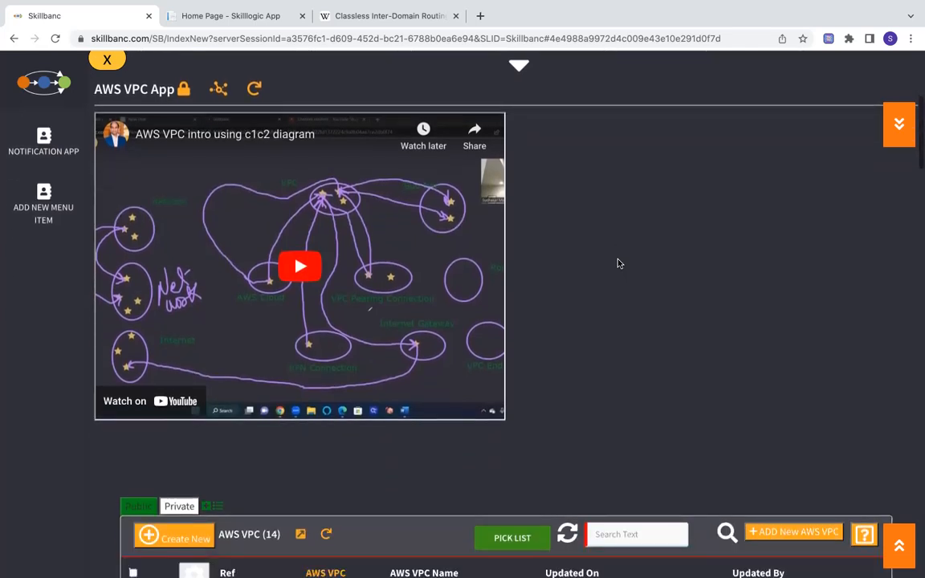
pyautogui.scroll(-2, 618, 263)
pyautogui.scroll(3, 618, 264)
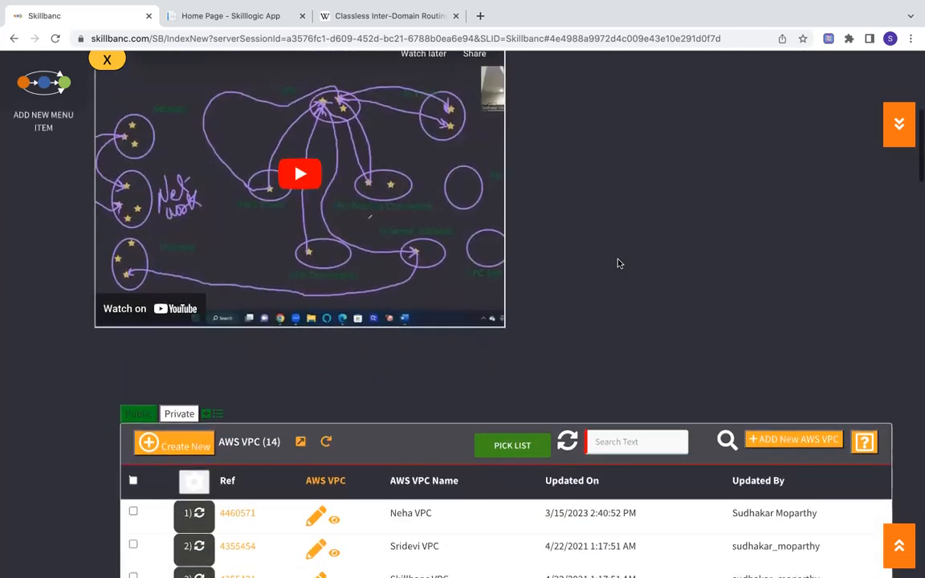
pyautogui.scroll(-1, 618, 263)
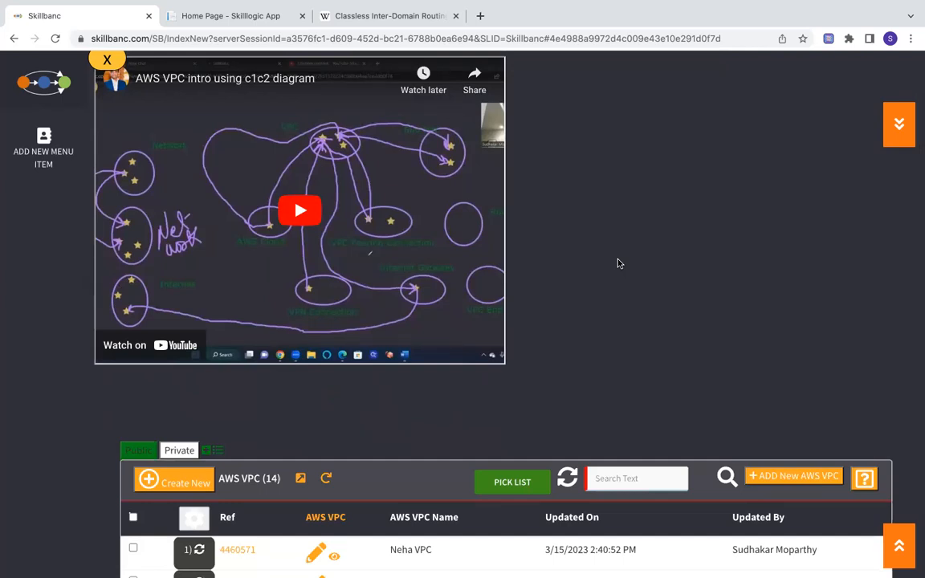
pyautogui.scroll(4, 618, 263)
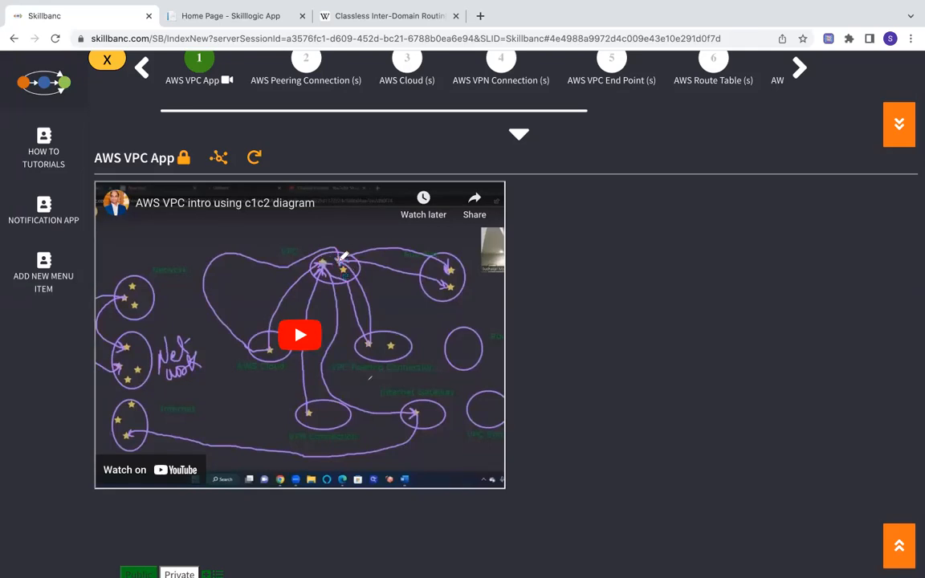
pyautogui.moveTo(338, 261)
pyautogui.mouseDown()
pyautogui.moveTo(417, 252)
pyautogui.moveTo(440, 270)
pyautogui.moveTo(447, 262)
pyautogui.mouseUp()
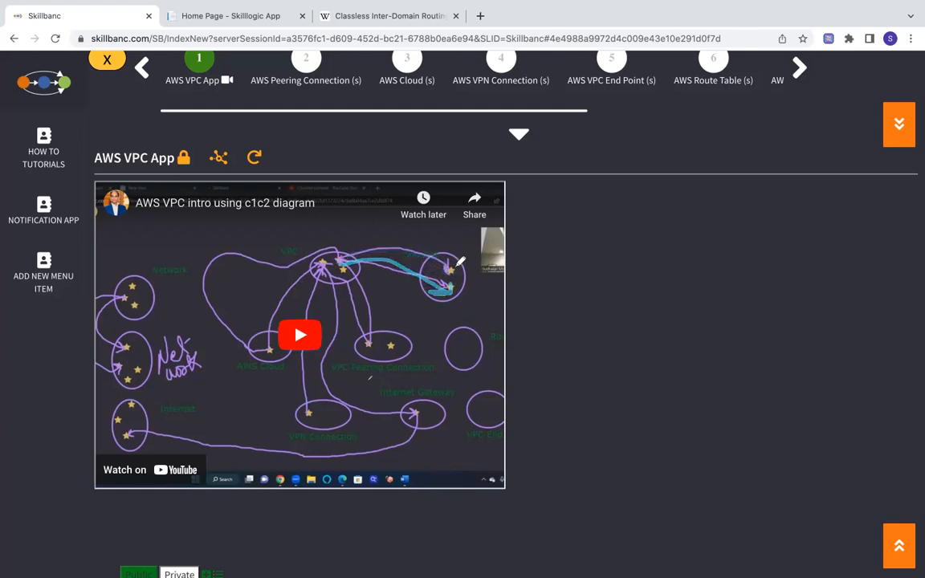
pyautogui.moveTo(454, 271)
pyautogui.mouseDown()
pyautogui.moveTo(538, 237)
pyautogui.moveTo(528, 256)
pyautogui.mouseUp()
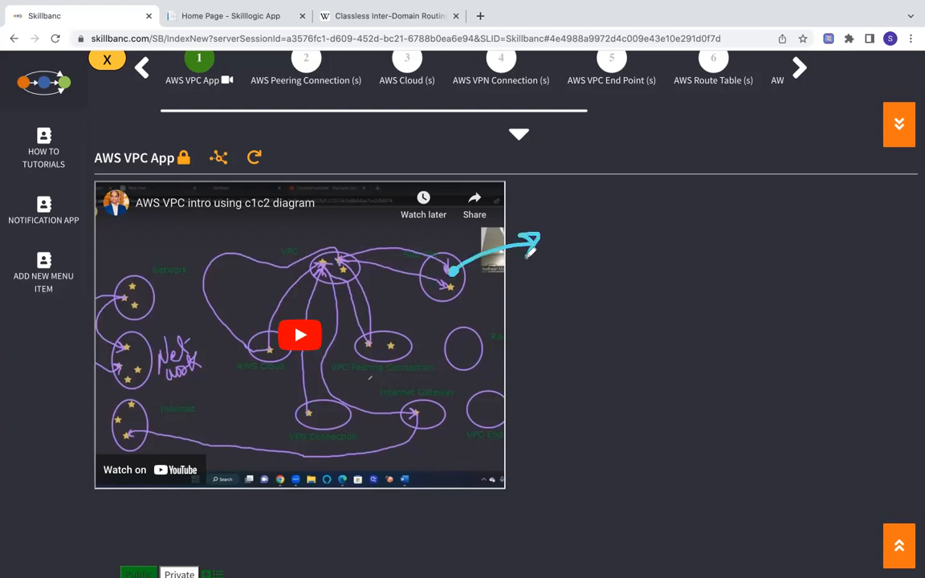
pyautogui.moveTo(450, 287)
pyautogui.mouseDown()
pyautogui.moveTo(541, 279)
pyautogui.moveTo(533, 299)
pyautogui.mouseUp()
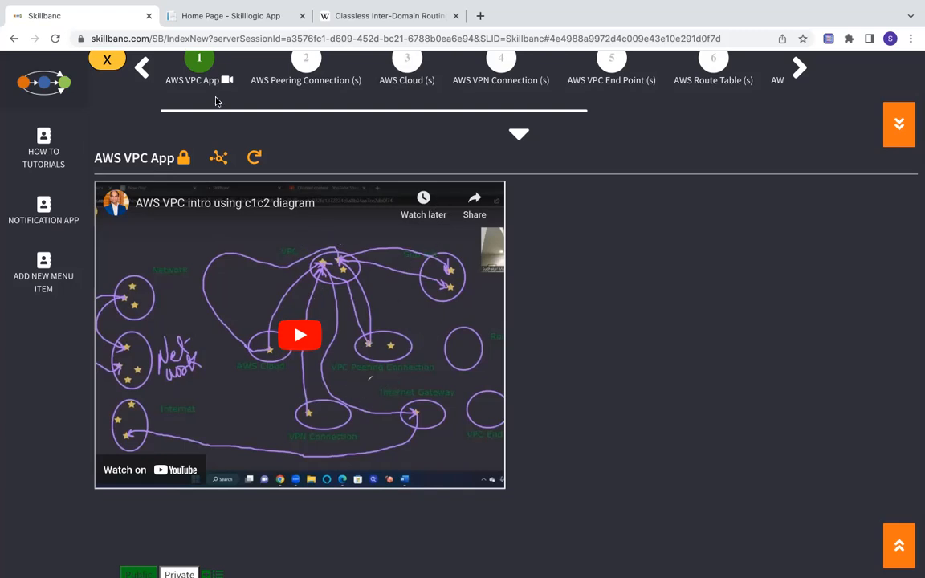
pyautogui.scroll(-3, 275, 303)
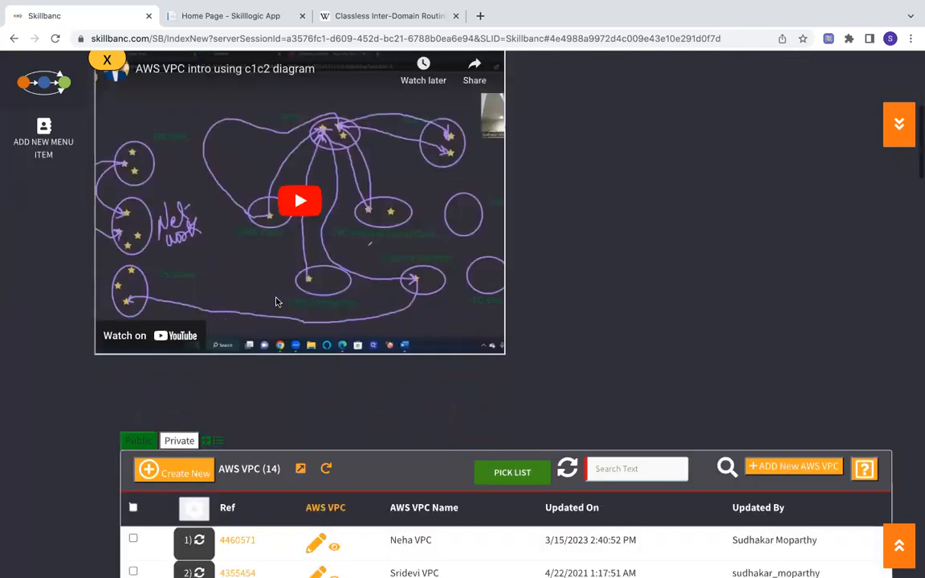
pyautogui.scroll(-1, 275, 302)
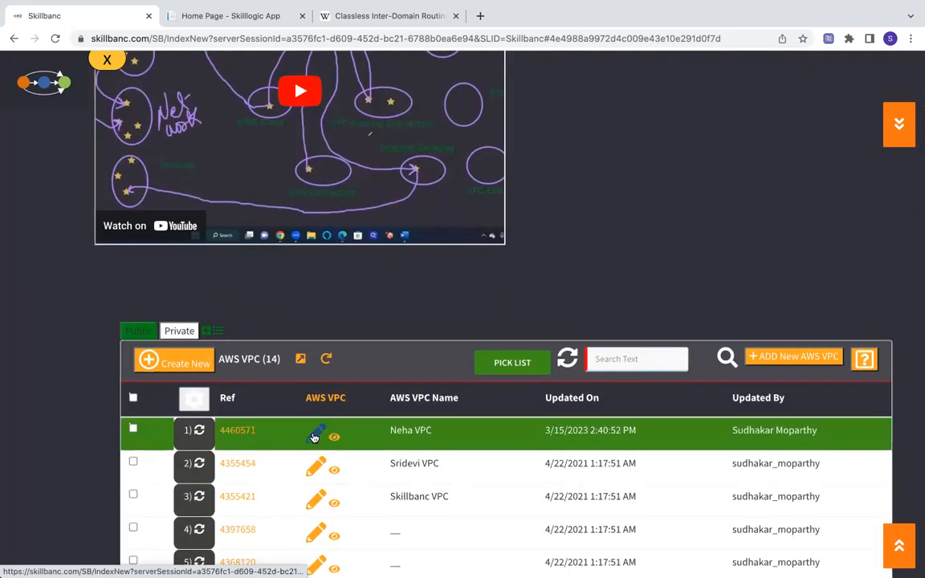
# Open the Neha VPC record, wait once on the unresponsive page, then exit it
pyautogui.click(314, 437)
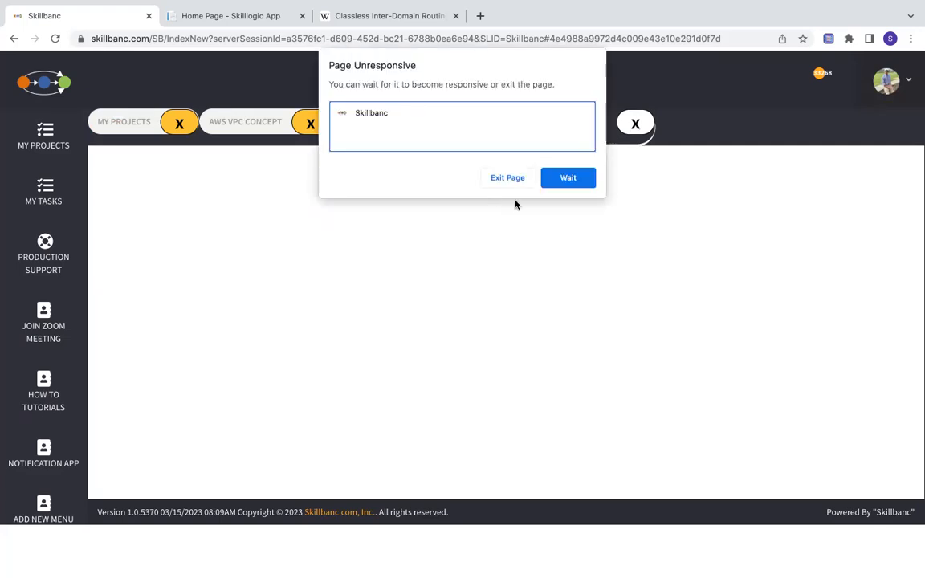
pyautogui.click(566, 179)
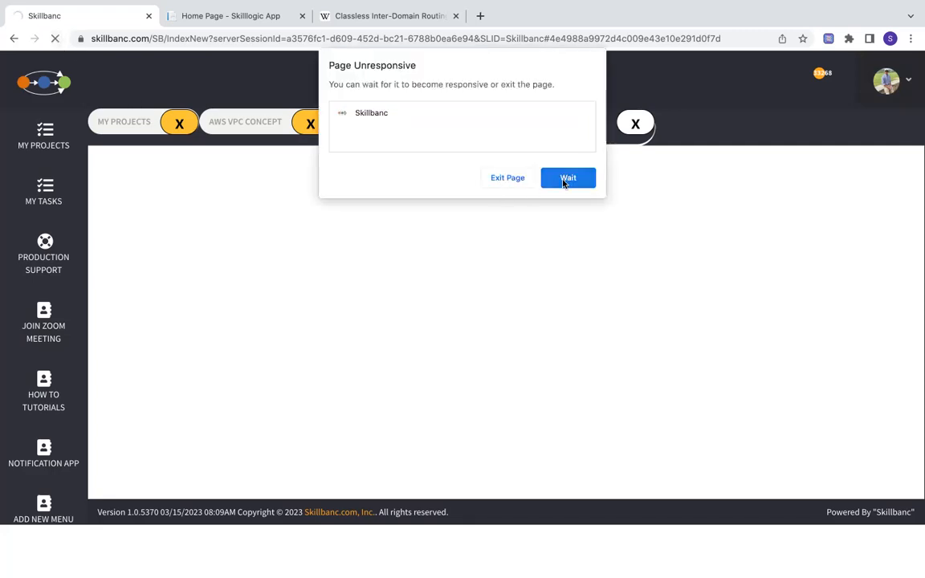
pyautogui.click(520, 180)
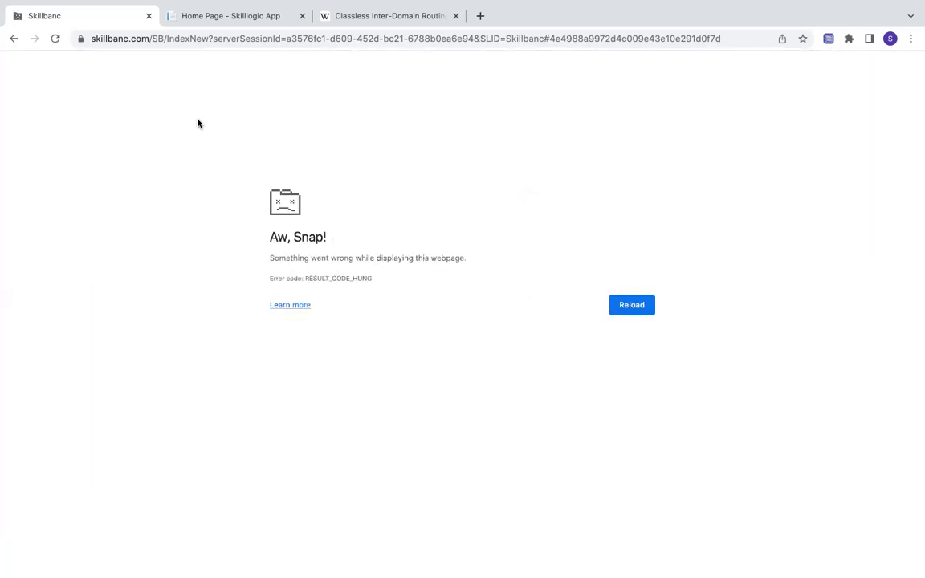
# Reload the Skillbanc site from the address bar and sign back in
pyautogui.click(172, 36)
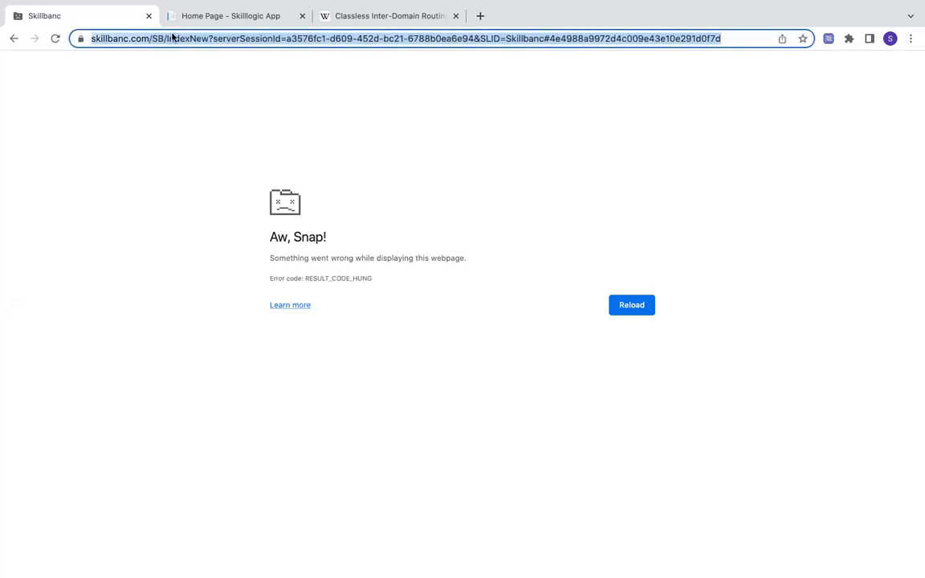
pyautogui.write('sk')
pyautogui.press('Return')
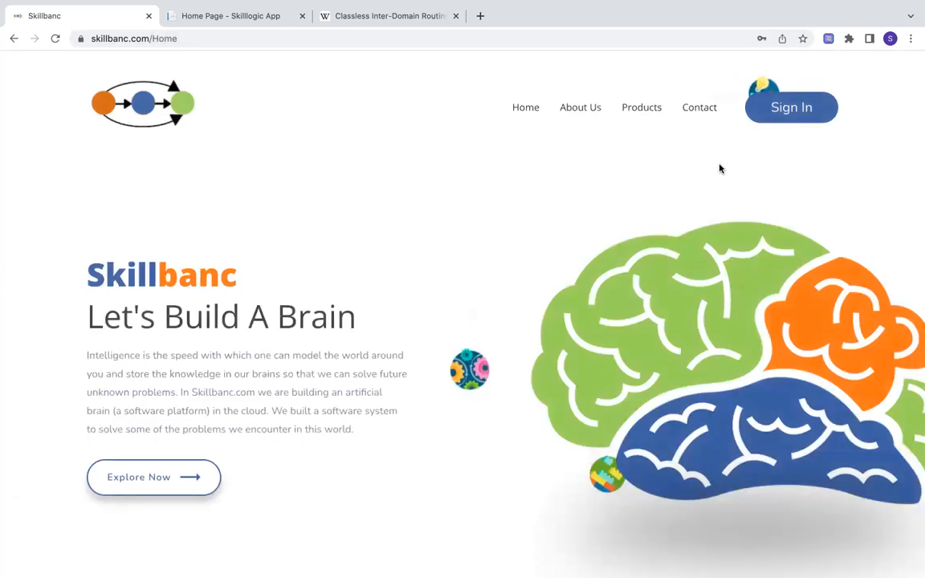
pyautogui.click(791, 115)
pyautogui.click(724, 247)
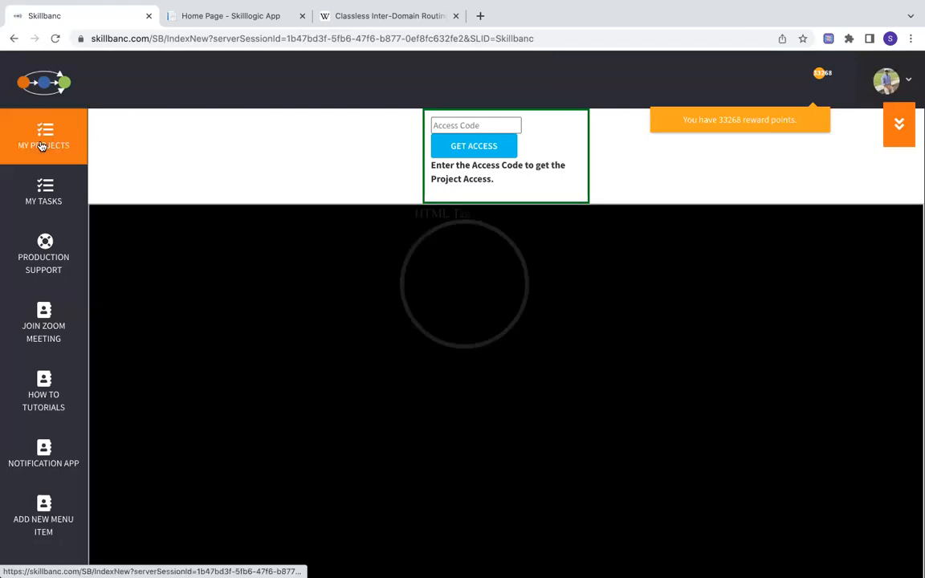
# Search My Projects for 'vpc' and launch the AWS VPC Concept project, reviewing its VPC list
pyautogui.click(41, 146)
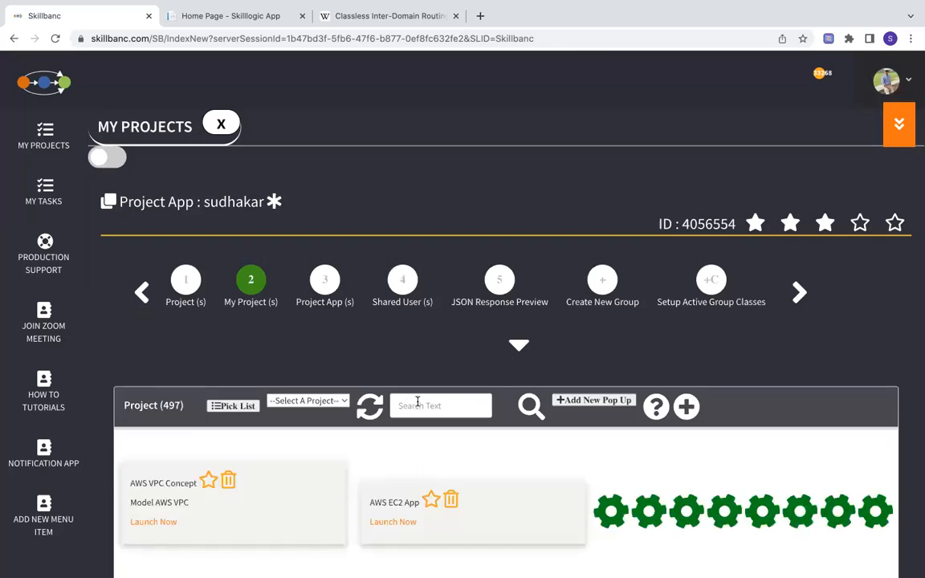
pyautogui.click(417, 405)
pyautogui.write('vpc')
pyautogui.click(532, 408)
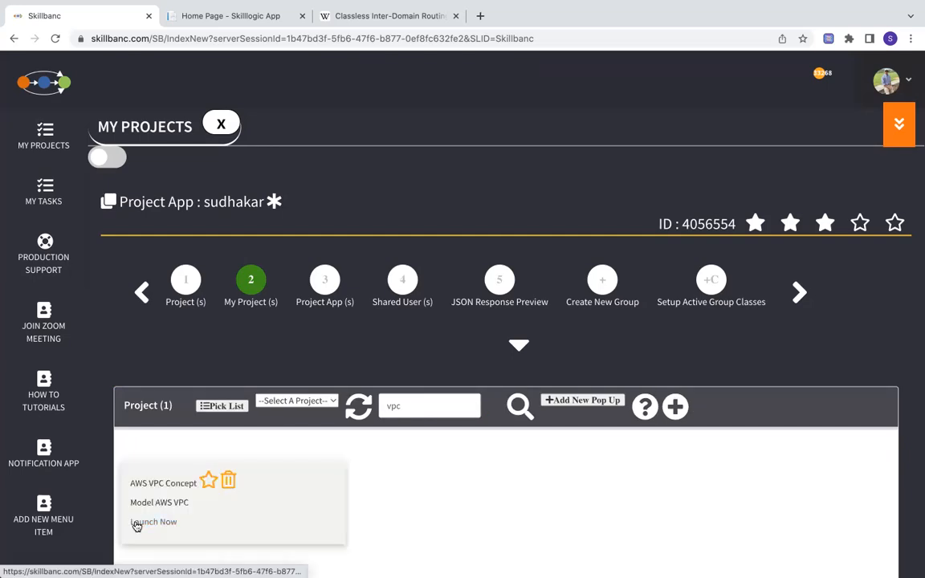
pyautogui.click(138, 523)
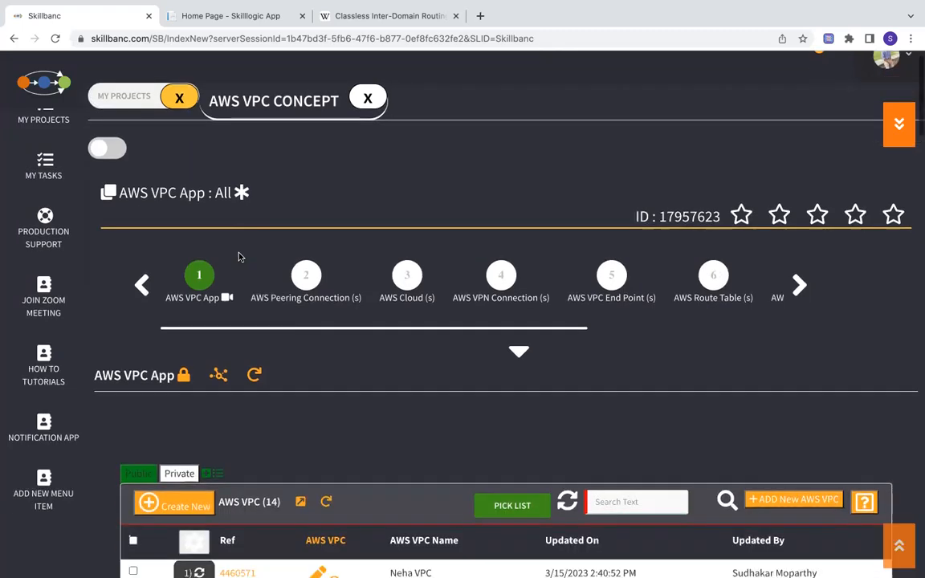
pyautogui.scroll(-3, 238, 256)
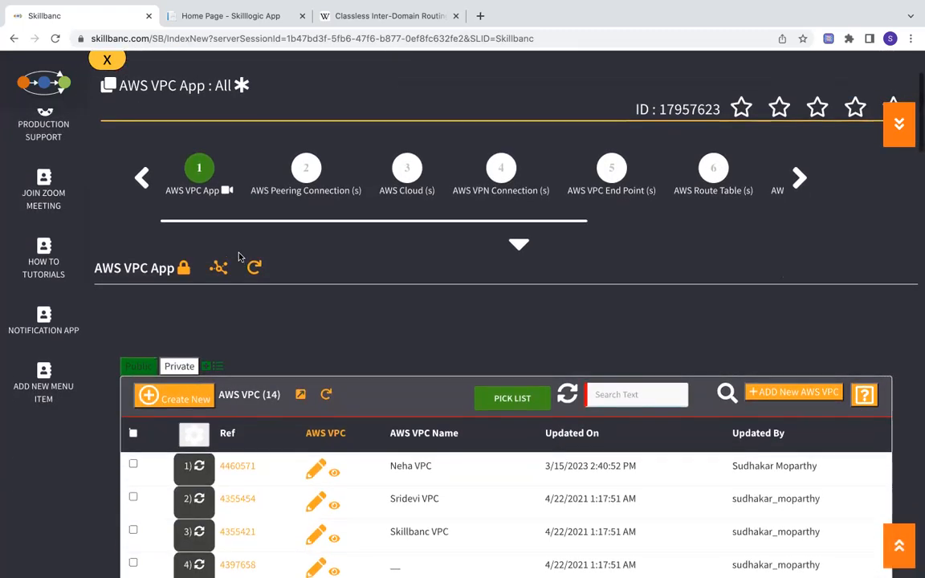
pyautogui.scroll(-1, 239, 256)
pyautogui.scroll(2, 239, 256)
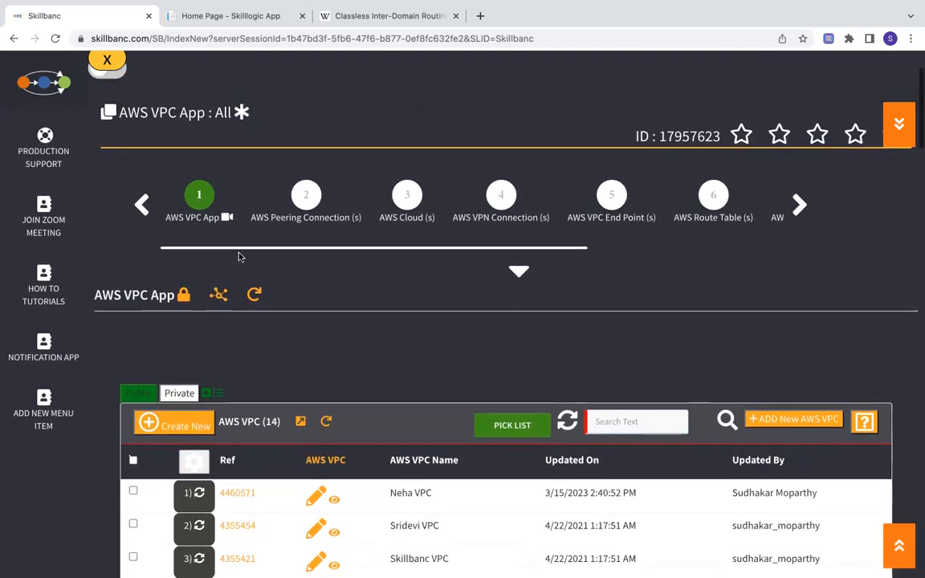
pyautogui.scroll(2, 239, 256)
pyautogui.scroll(-1, 239, 256)
pyautogui.scroll(1, 239, 257)
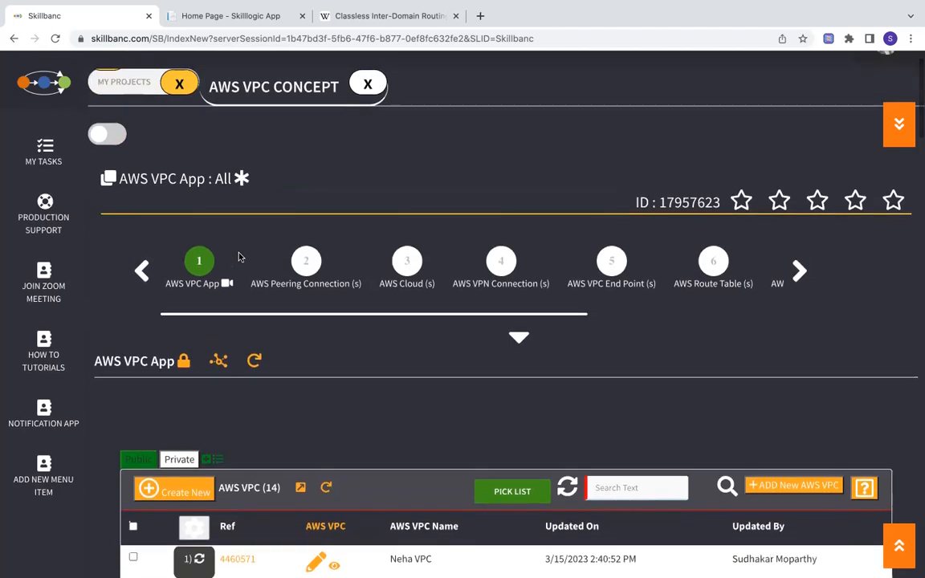
pyautogui.scroll(-1, 238, 256)
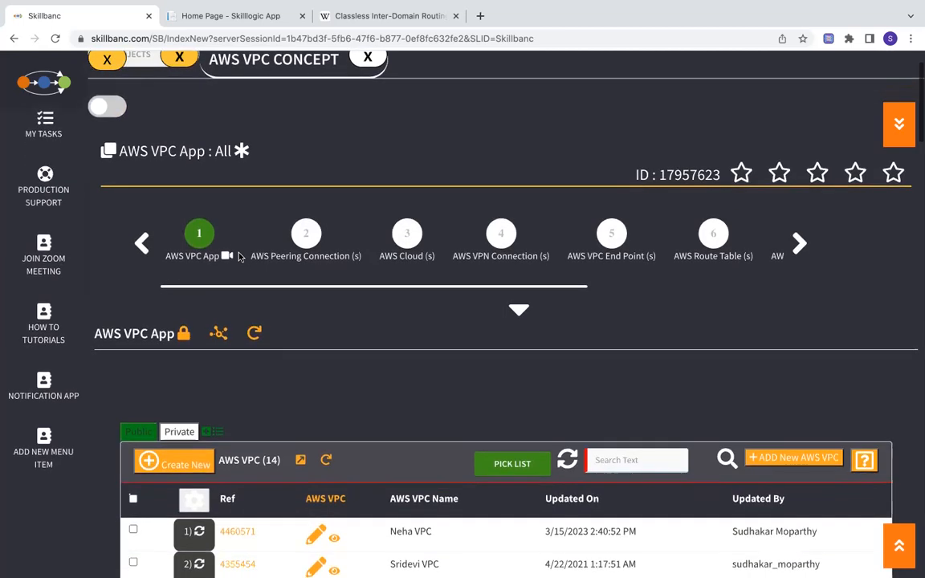
pyautogui.scroll(1, 239, 256)
pyautogui.scroll(1, 239, 257)
pyautogui.scroll(-1, 238, 256)
pyautogui.scroll(1, 238, 256)
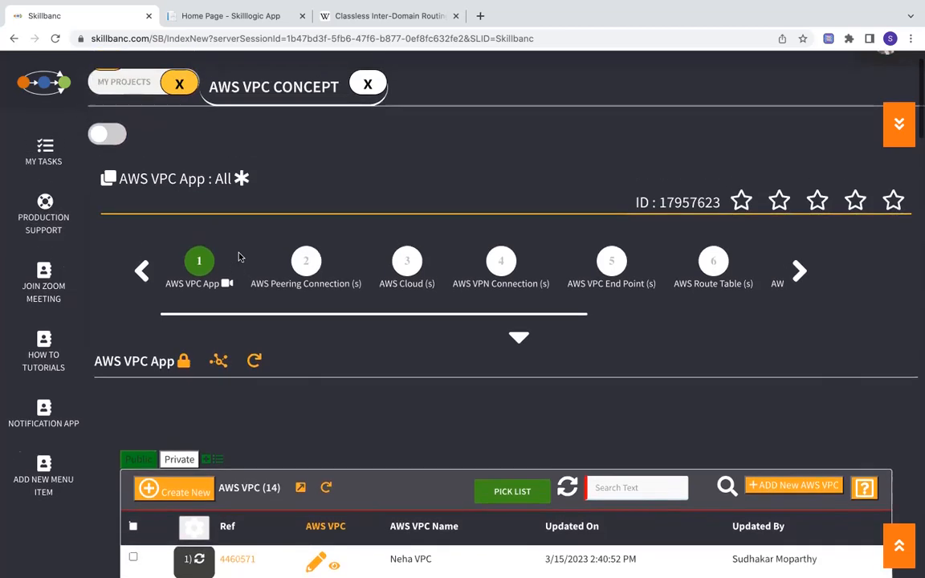
# Open the Neha VPC record and highlight the first CIDR 172.30.125.0/24 and its /24 prefix
pyautogui.click(318, 560)
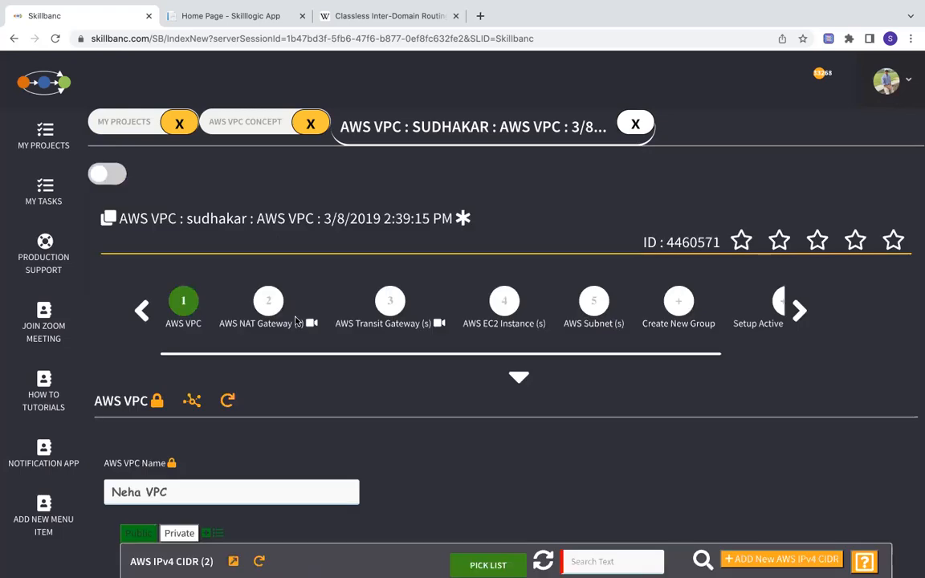
pyautogui.scroll(-3, 295, 320)
pyautogui.scroll(-3, 294, 320)
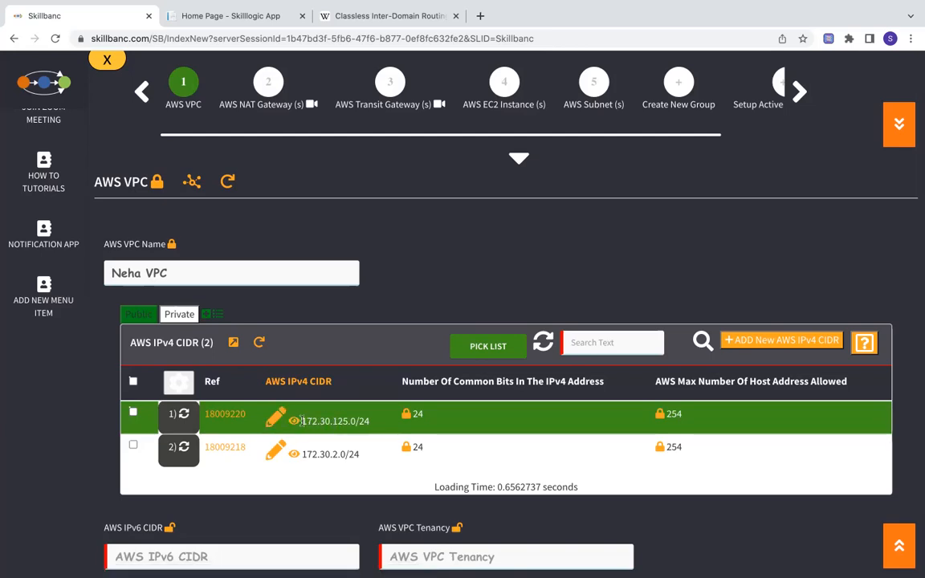
pyautogui.moveTo(301, 420); pyautogui.dragTo(375, 424)
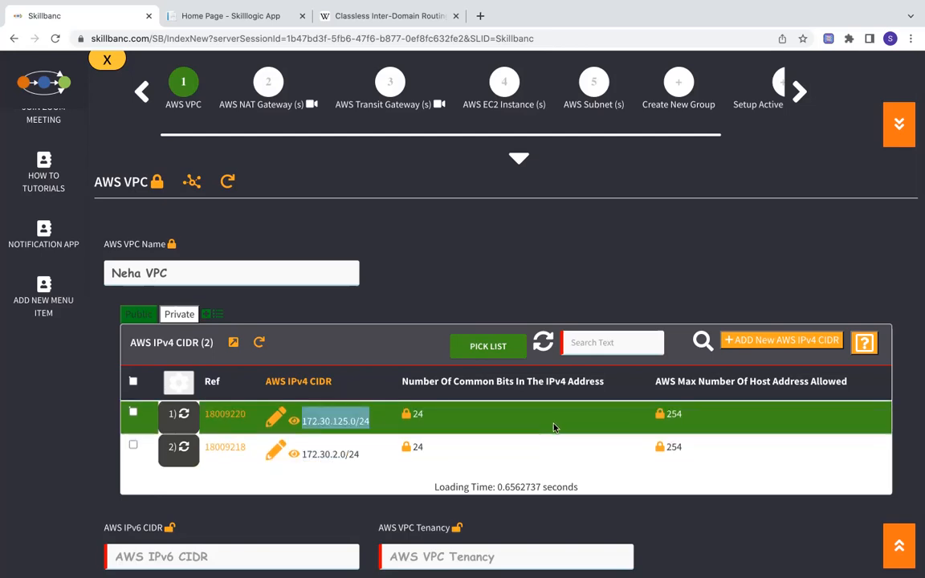
pyautogui.click(371, 429)
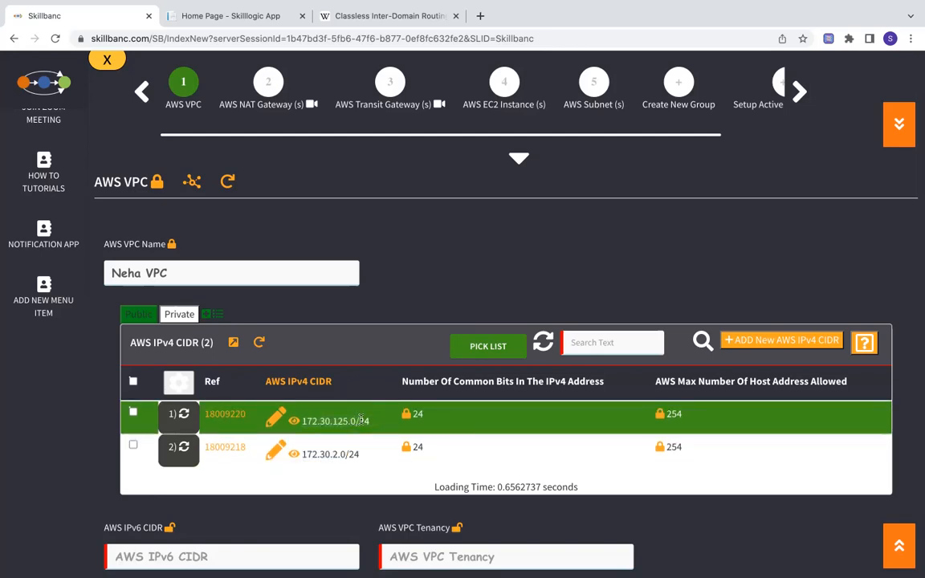
pyautogui.moveTo(358, 419); pyautogui.dragTo(369, 423)
# Mark the network parts of both CIDRs, then open the 172.30.2.0/24 detail view
pyautogui.scroll(2, 368, 423)
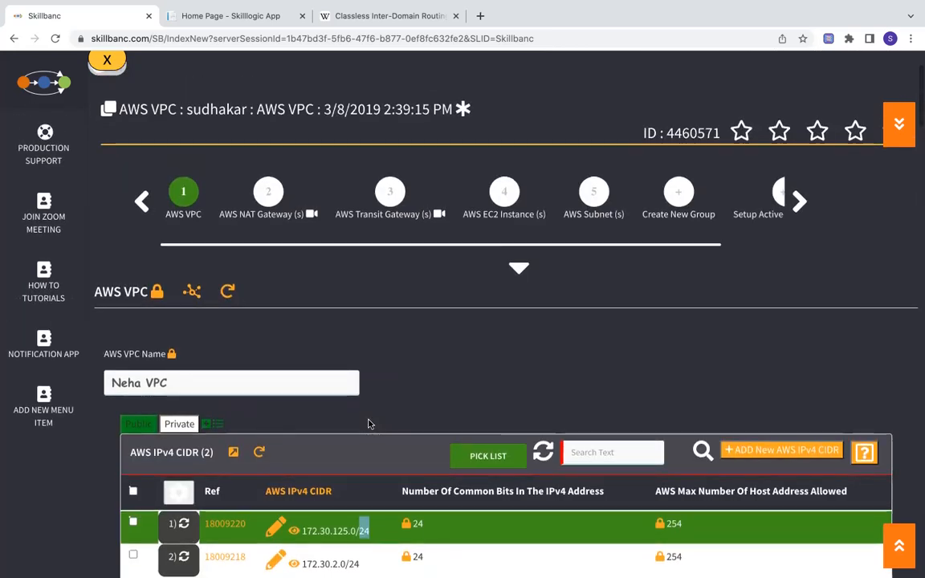
pyautogui.scroll(-2, 368, 423)
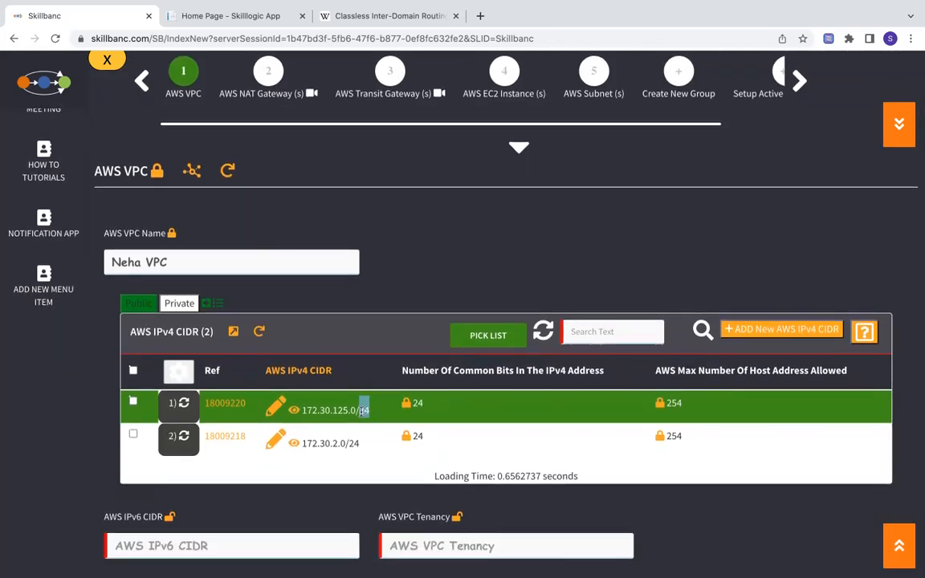
pyautogui.moveTo(303, 409); pyautogui.dragTo(363, 410)
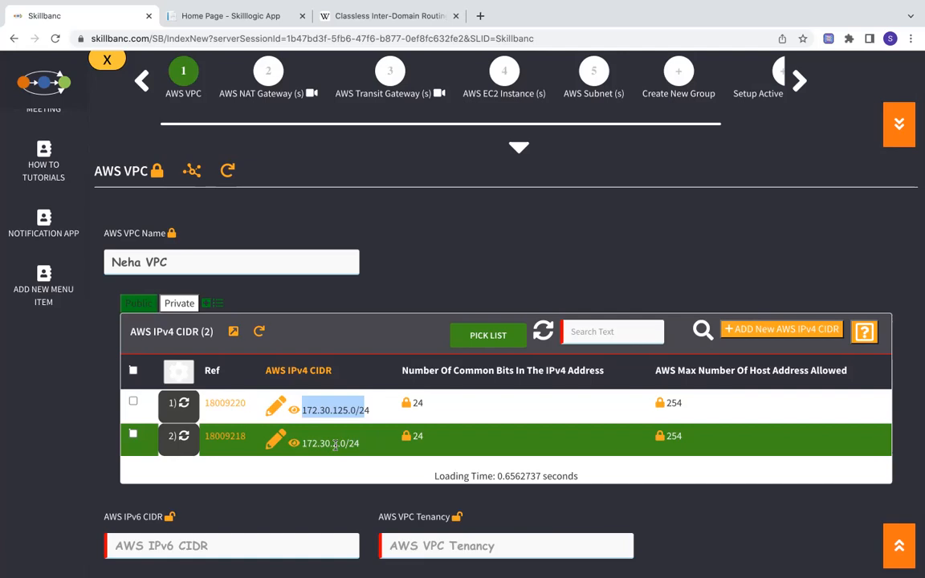
pyautogui.moveTo(335, 444); pyautogui.dragTo(302, 443)
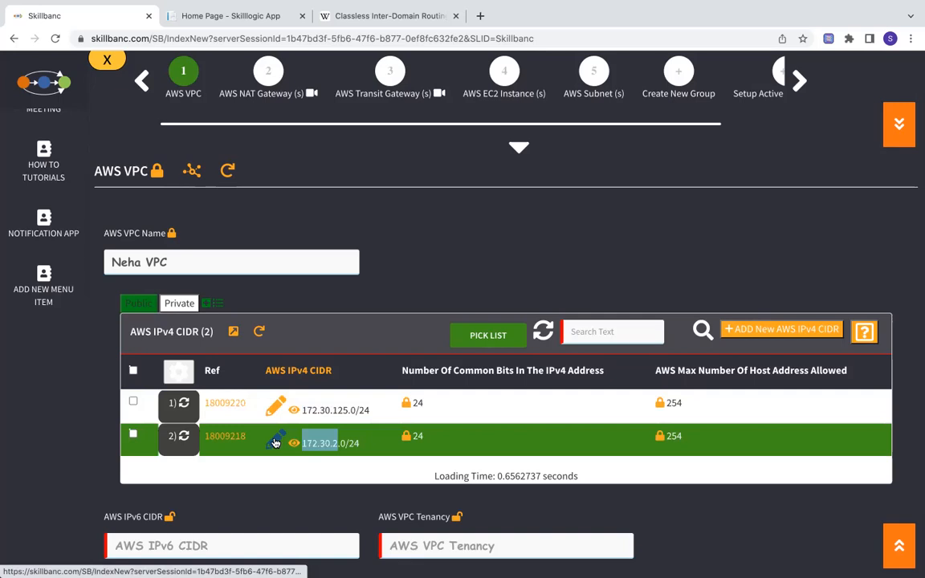
pyautogui.click(276, 443)
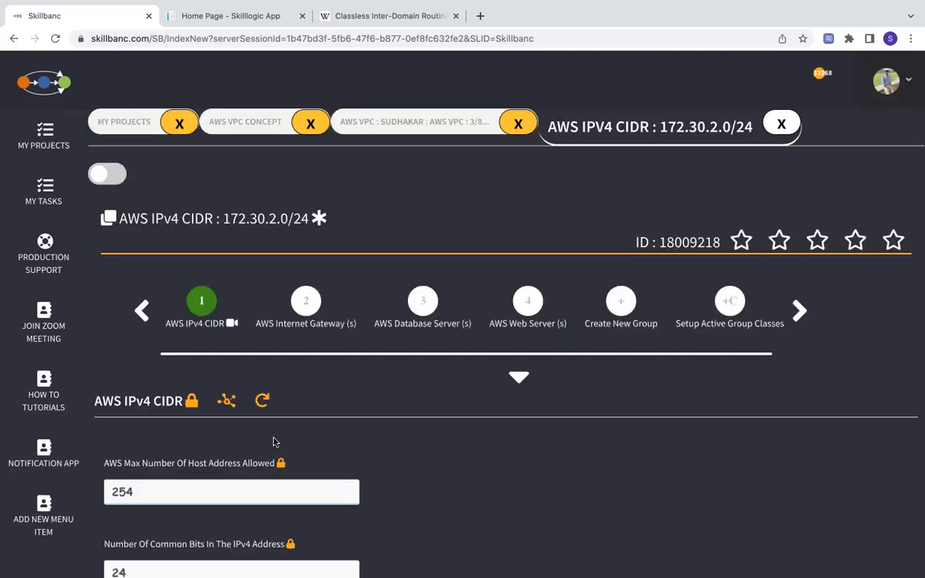
pyautogui.scroll(-5, 273, 442)
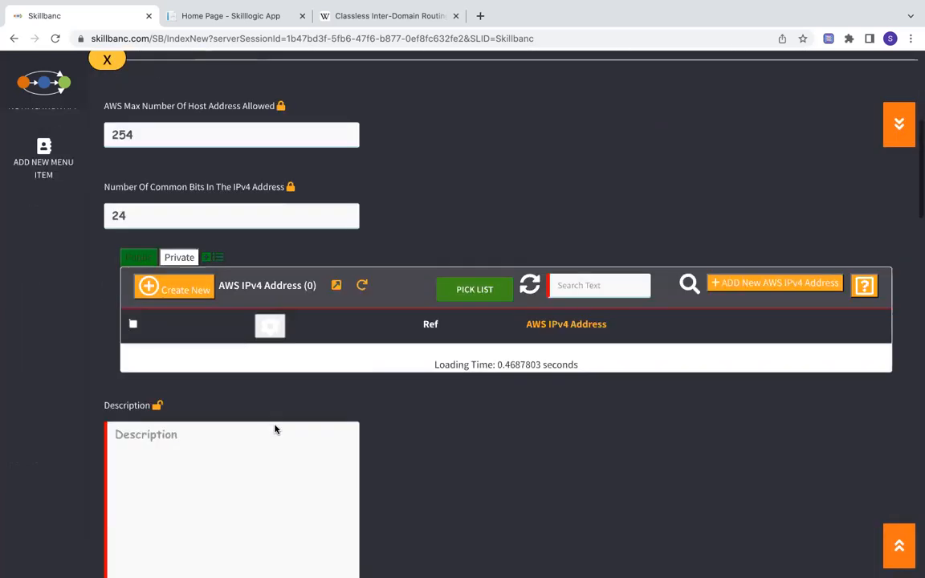
pyautogui.scroll(-2, 275, 430)
pyautogui.scroll(3, 274, 429)
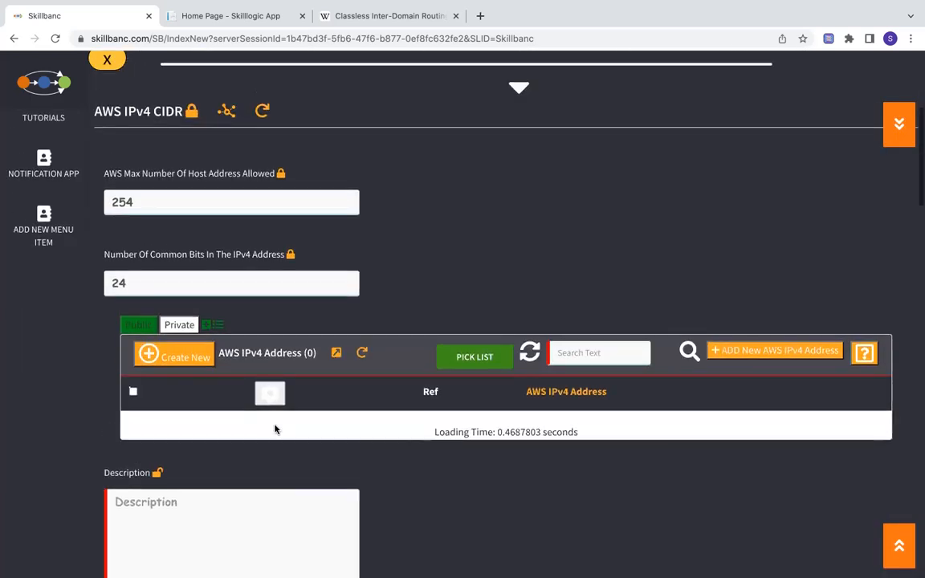
pyautogui.scroll(4, 274, 430)
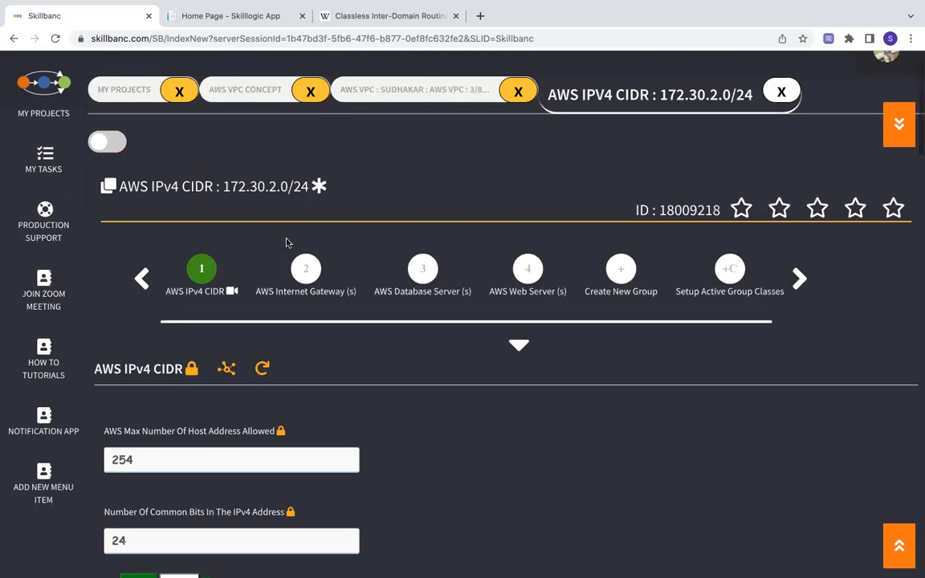
pyautogui.moveTo(223, 186); pyautogui.dragTo(307, 186)
pyautogui.press('super+c')
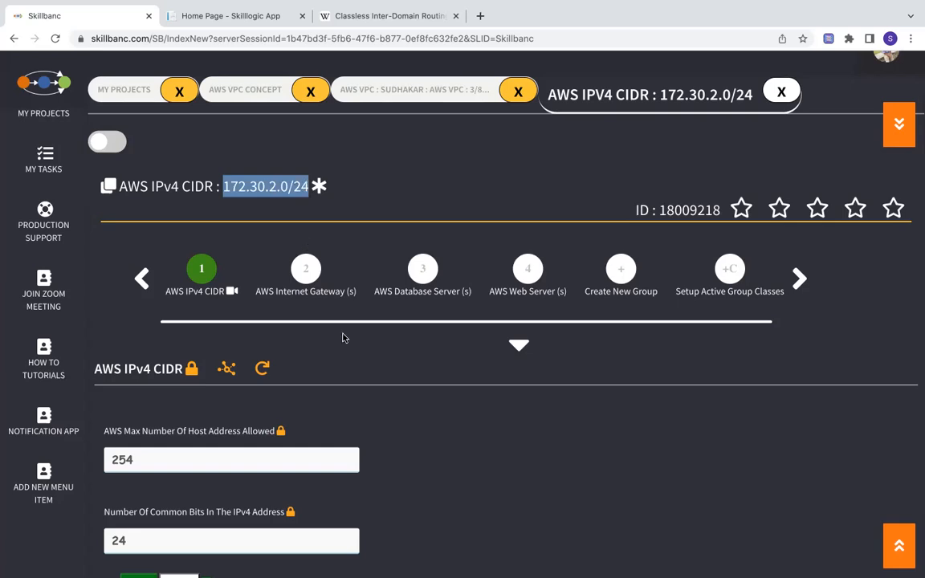
pyautogui.scroll(-5, 383, 366)
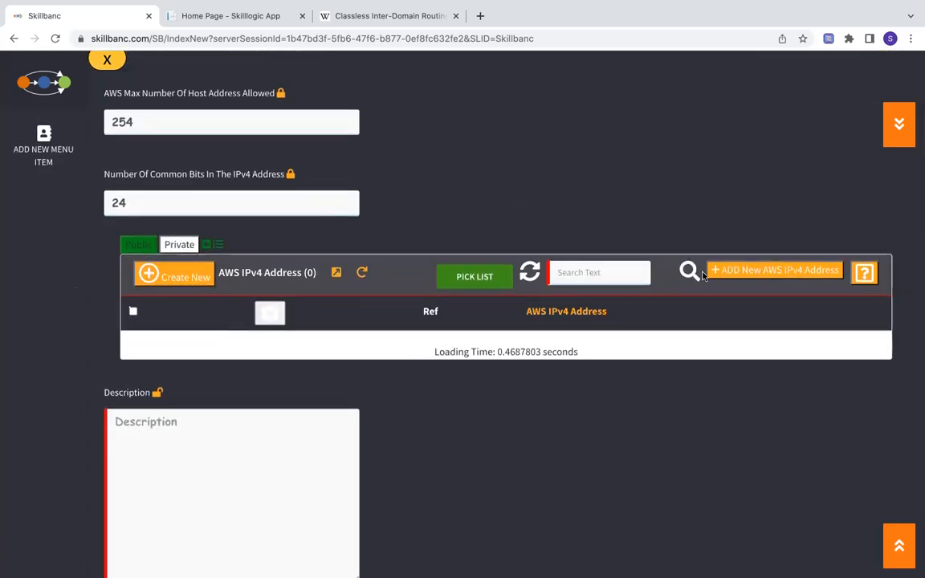
# Add and save the IPv4 address 172.30.2.123 by trimming the pasted CIDR value
pyautogui.click(727, 271)
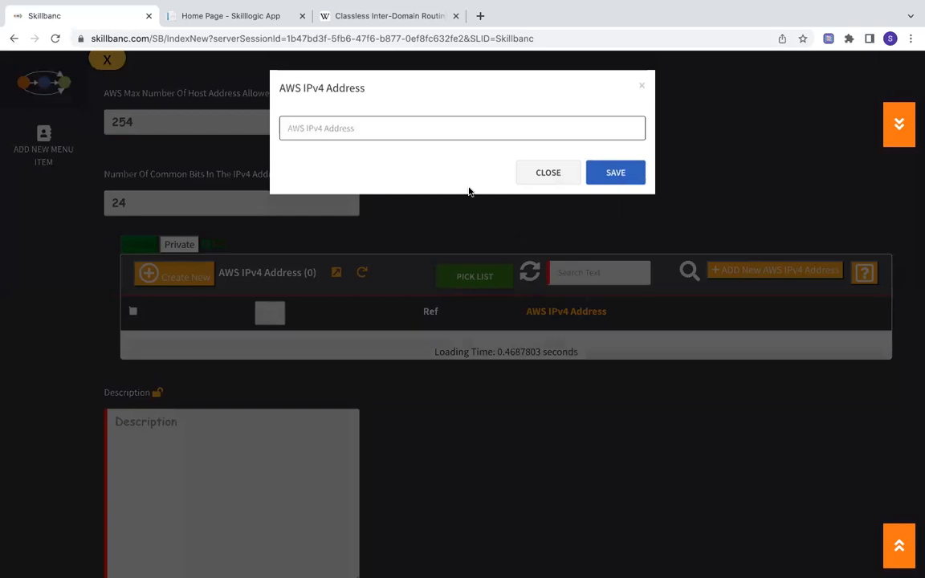
pyautogui.press('super+v')
pyautogui.press('BackSpace')
pyautogui.click(613, 173)
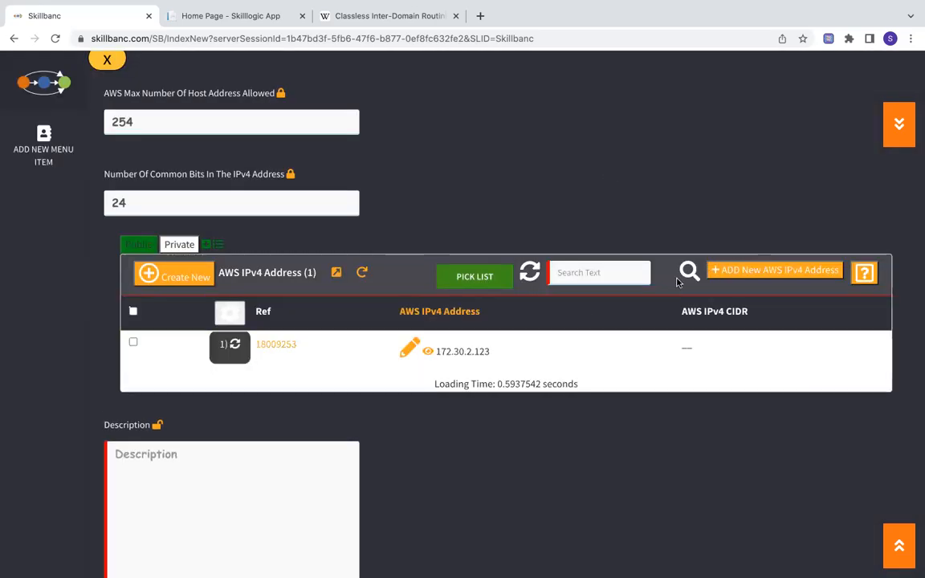
# Add and save a second address, 172.30.2.124, then mark the shared 172.30.2 part
pyautogui.click(783, 270)
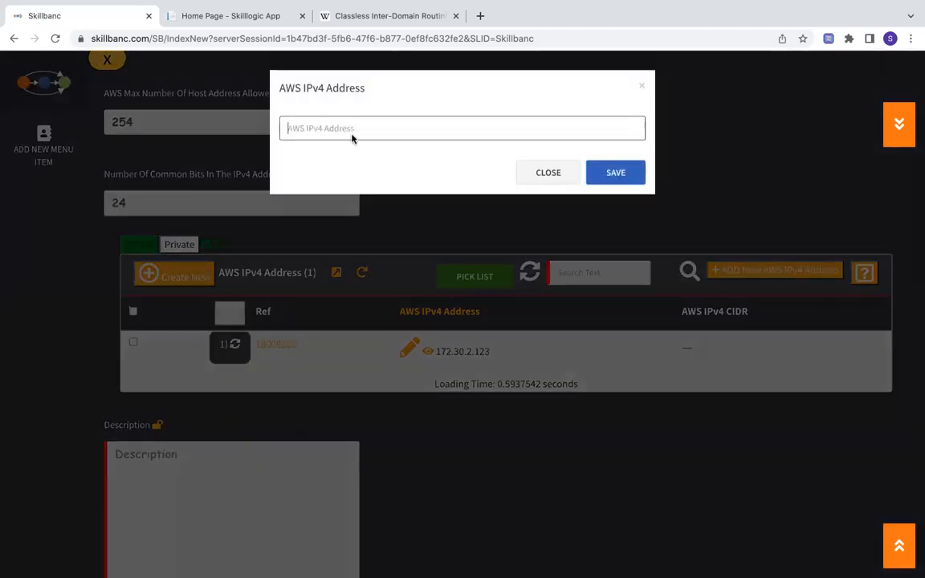
pyautogui.click(343, 130)
pyautogui.press('super+v')
pyautogui.press('BackSpace')
pyautogui.click(616, 174)
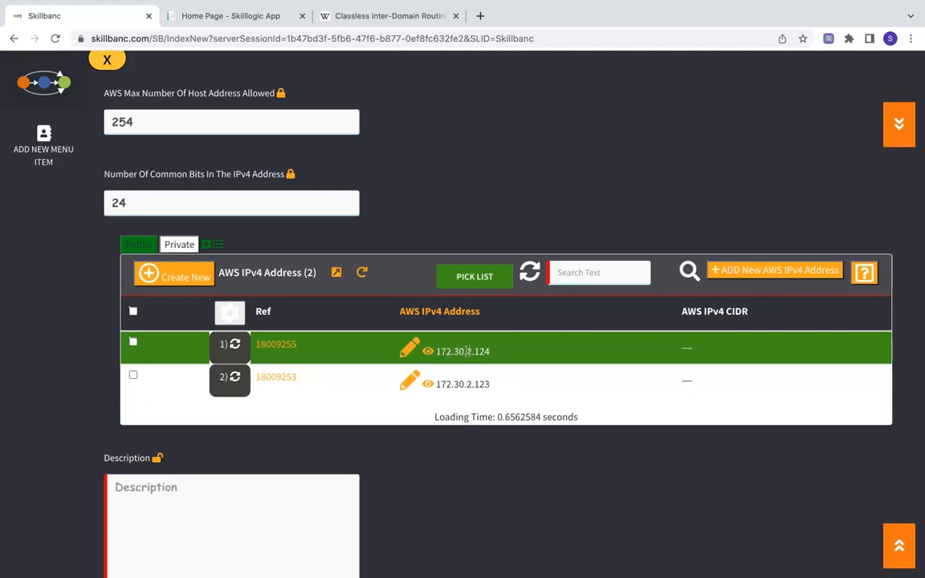
pyautogui.moveTo(471, 351); pyautogui.dragTo(436, 352)
pyautogui.scroll(4, 436, 351)
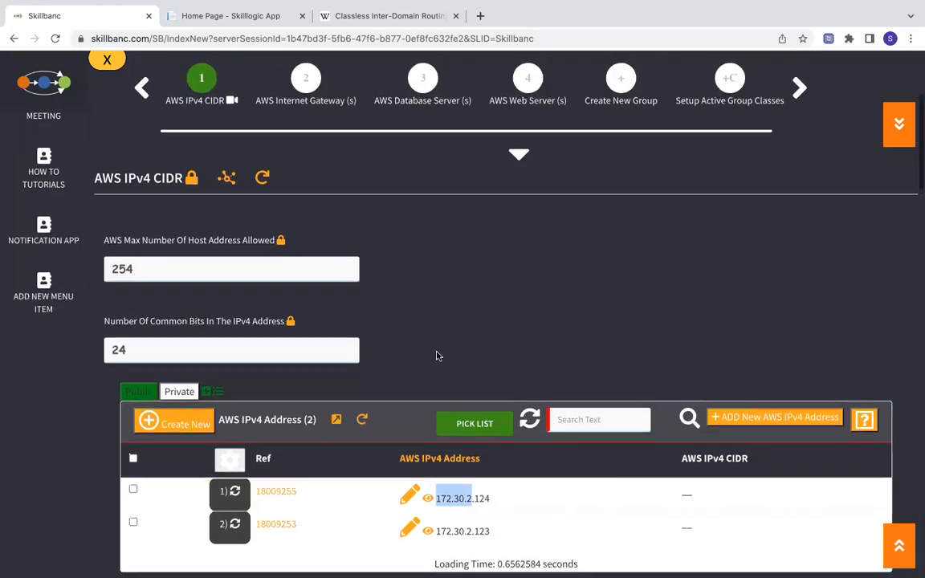
pyautogui.scroll(1, 436, 354)
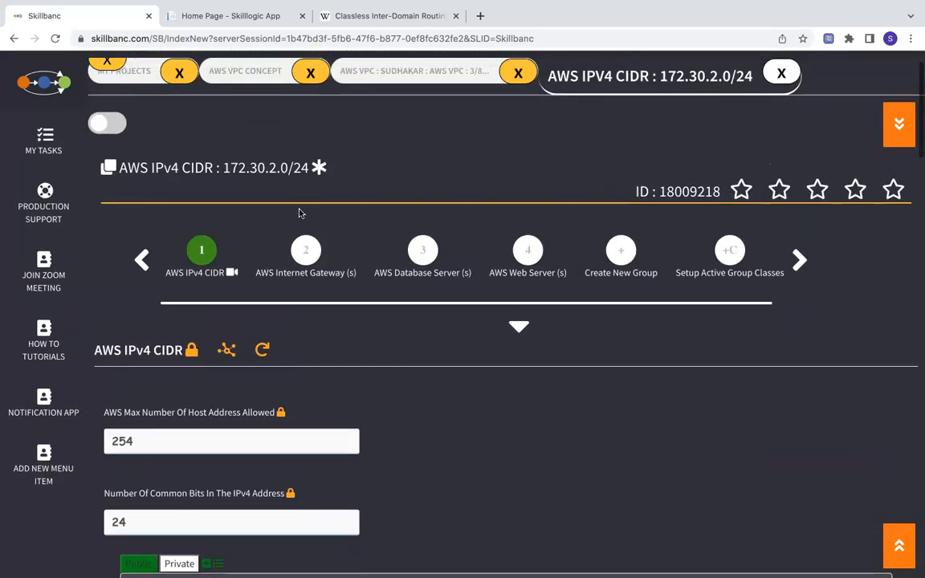
pyautogui.doubleClick(300, 167)
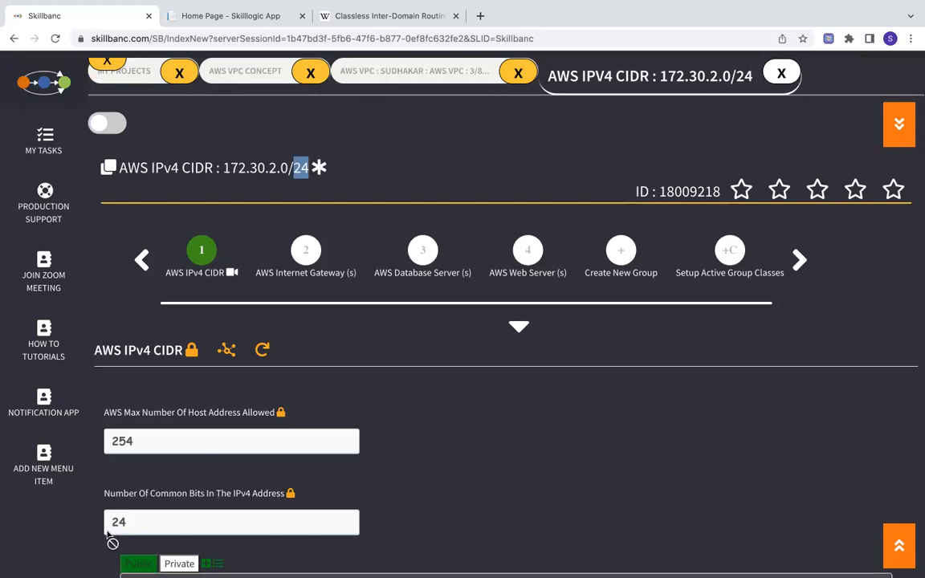
pyautogui.moveTo(223, 166); pyautogui.dragTo(288, 166)
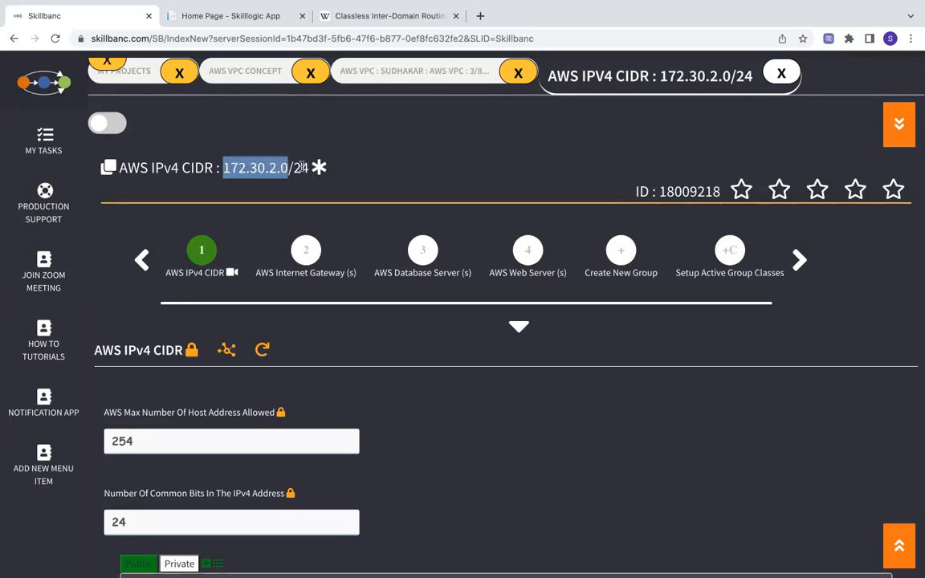
pyautogui.doubleClick(302, 167)
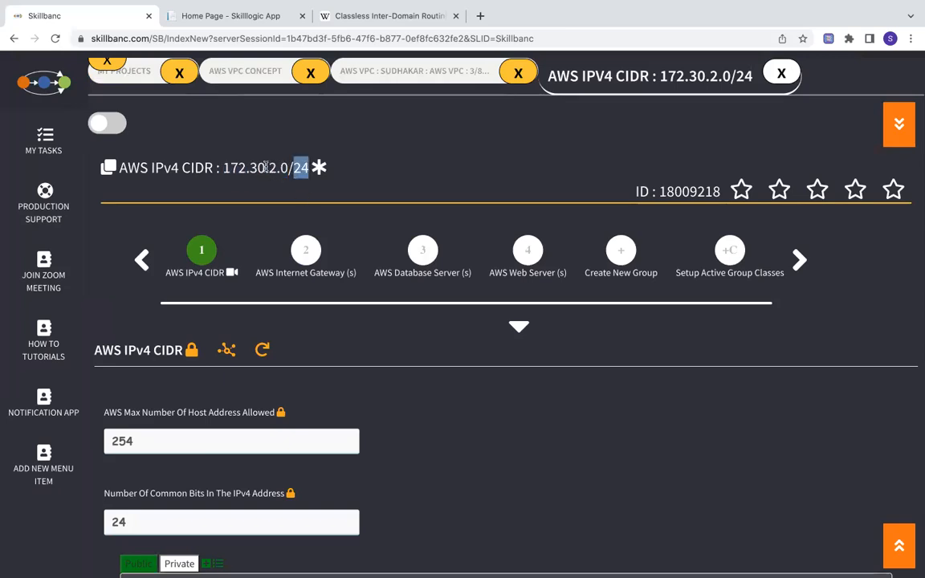
pyautogui.moveTo(222, 167); pyautogui.dragTo(246, 167)
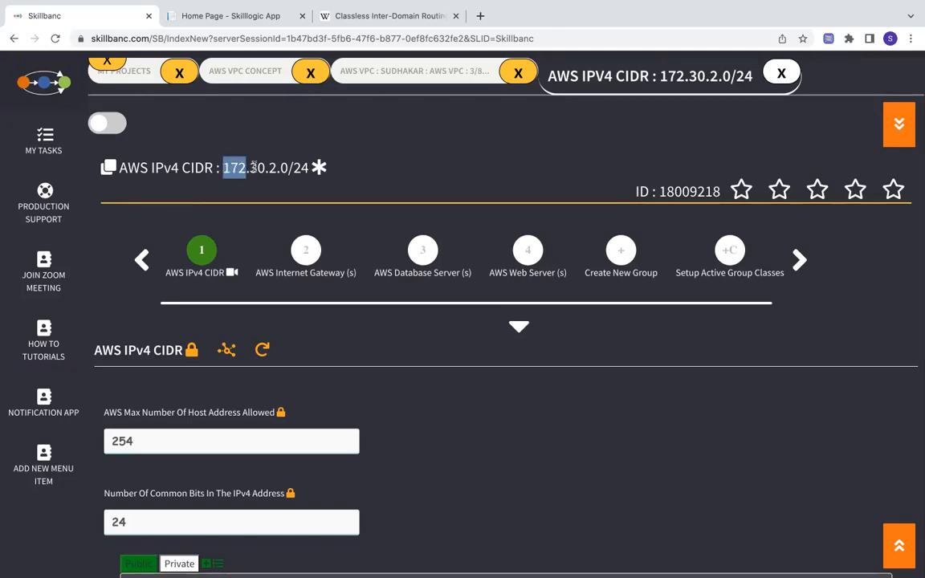
pyautogui.moveTo(249, 167); pyautogui.dragTo(276, 167)
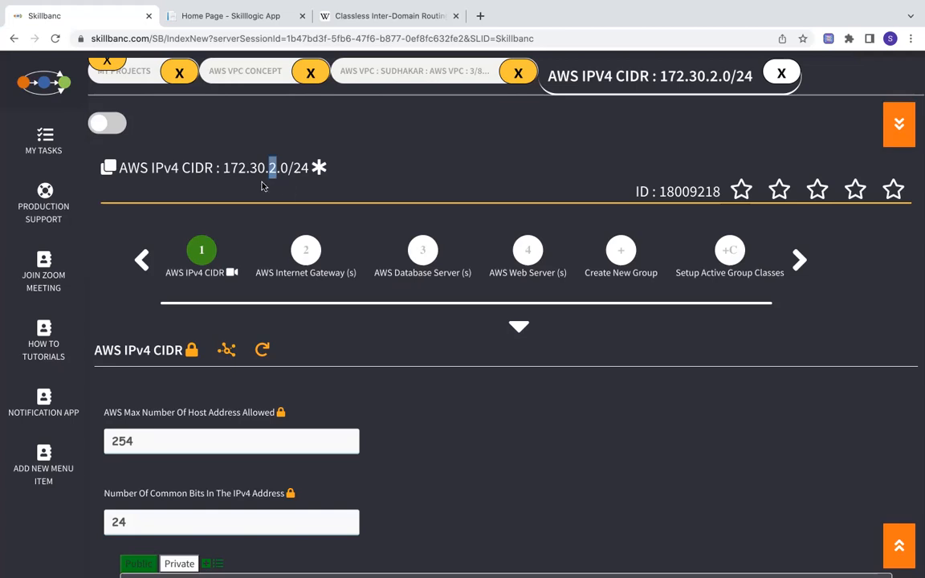
pyautogui.moveTo(225, 167); pyautogui.dragTo(288, 169)
pyautogui.click(282, 168)
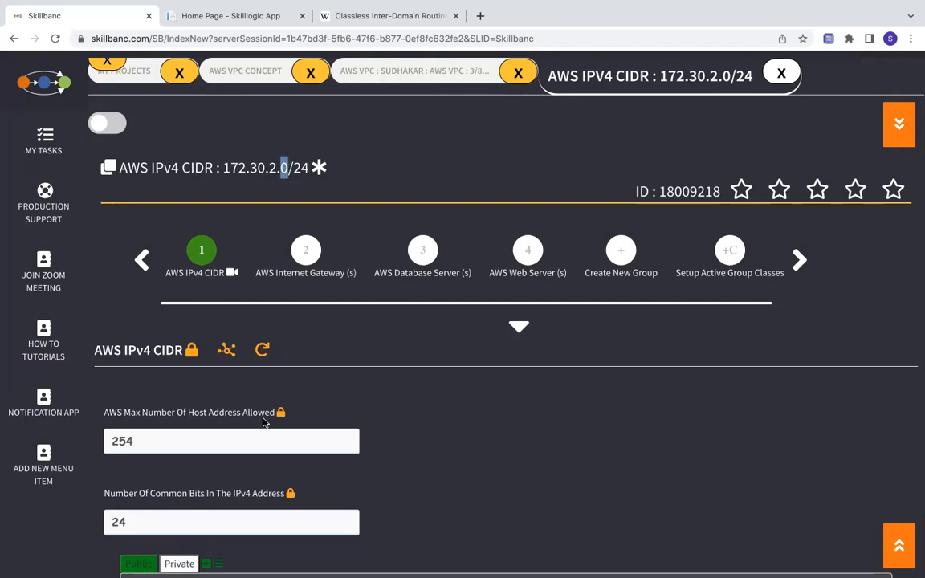
pyautogui.scroll(-1, 265, 421)
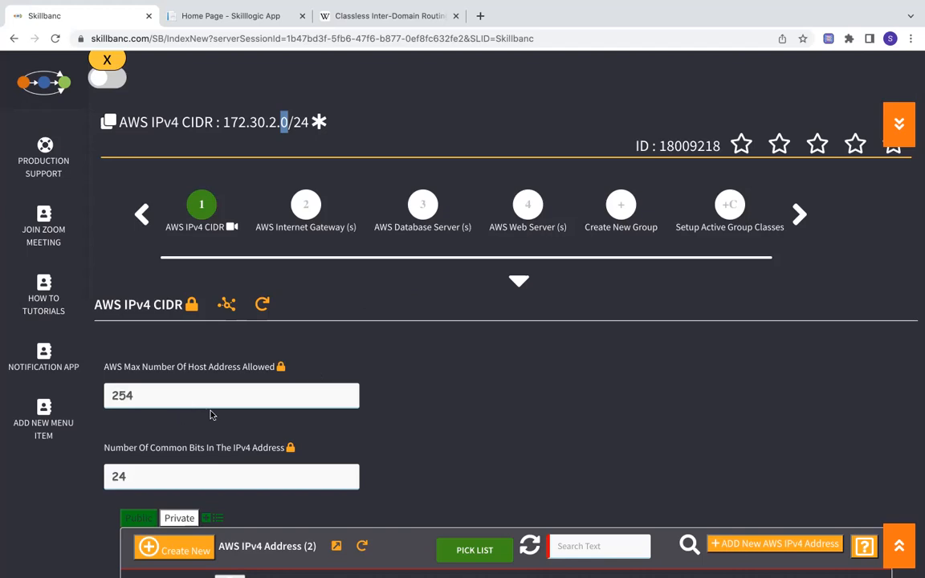
# Review the 172.30.2.0/24 record and mark the shared 172.30.2 network part of 172.30.2.123
pyautogui.scroll(-3, 343, 446)
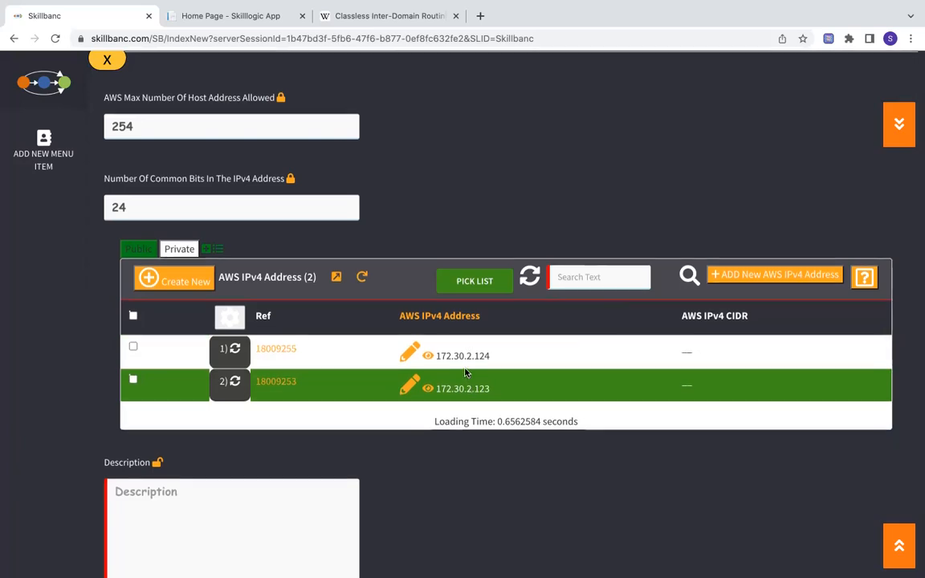
pyautogui.scroll(4, 464, 372)
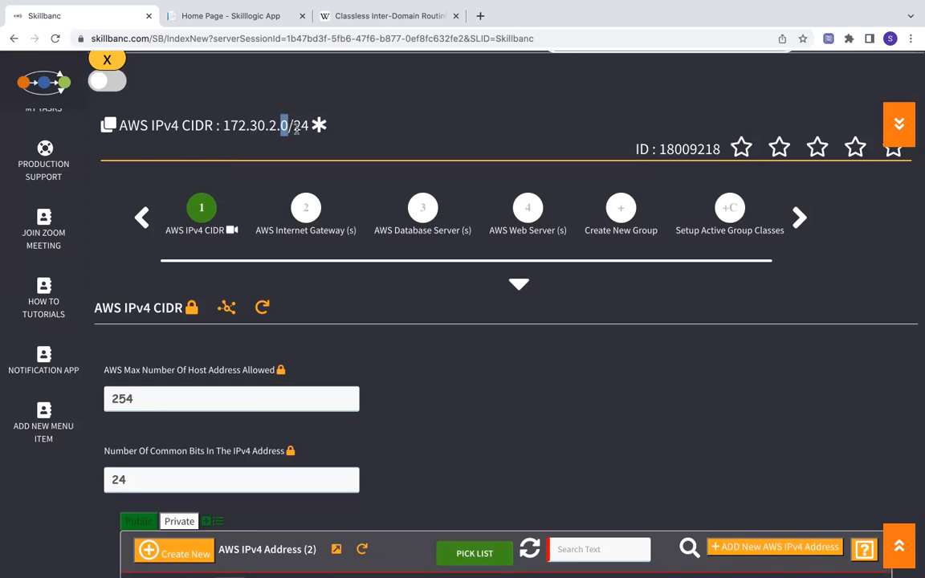
pyautogui.scroll(-3, 361, 367)
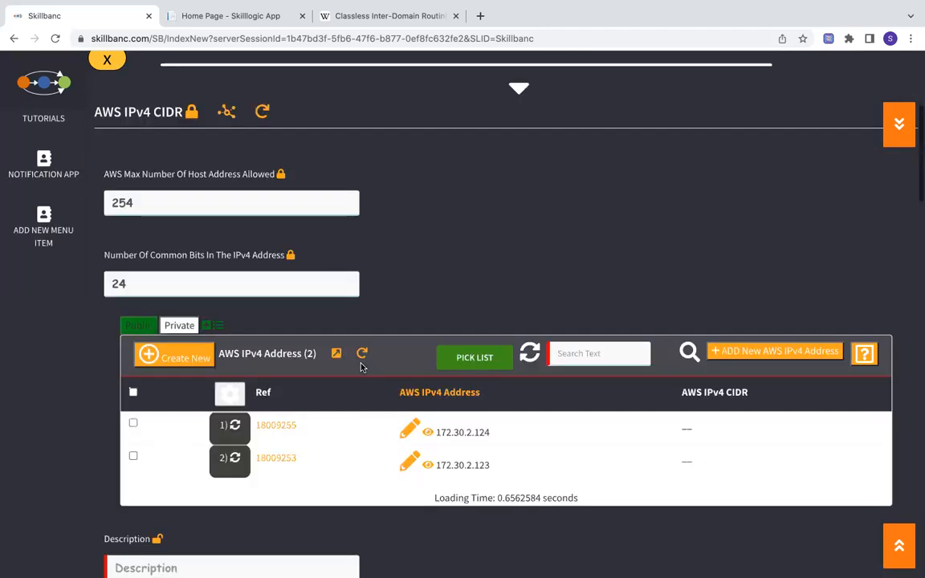
pyautogui.scroll(-3, 361, 367)
pyautogui.scroll(1, 362, 367)
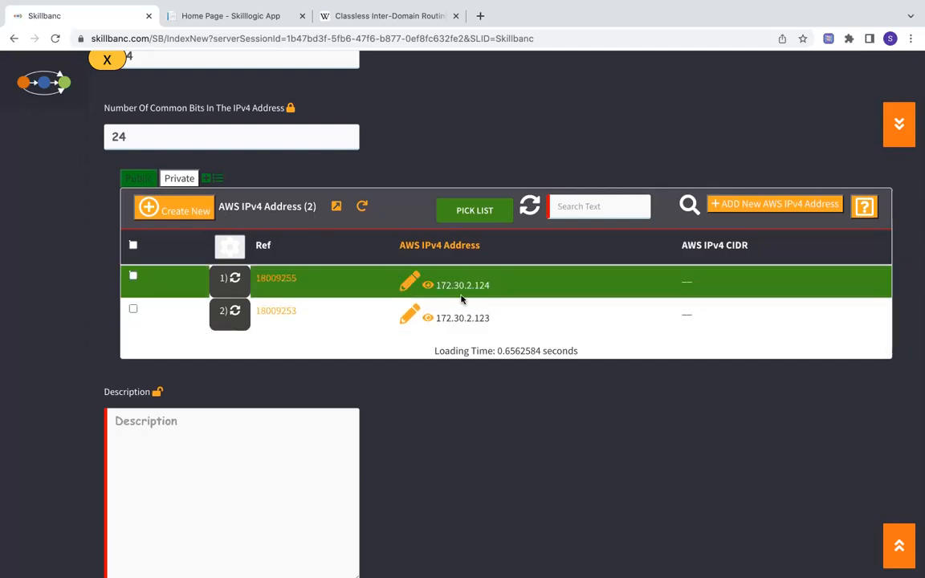
pyautogui.moveTo(471, 318); pyautogui.dragTo(435, 319)
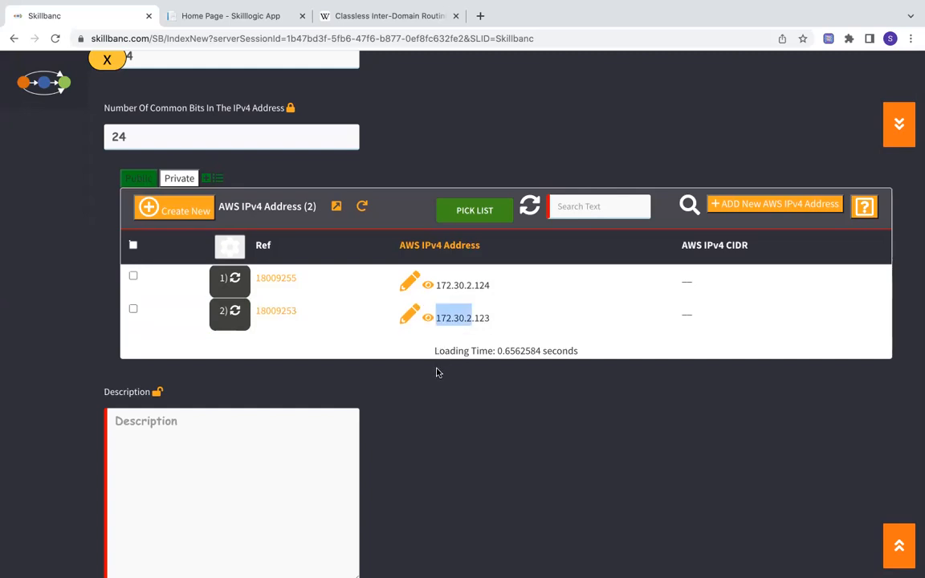
pyautogui.scroll(5, 438, 372)
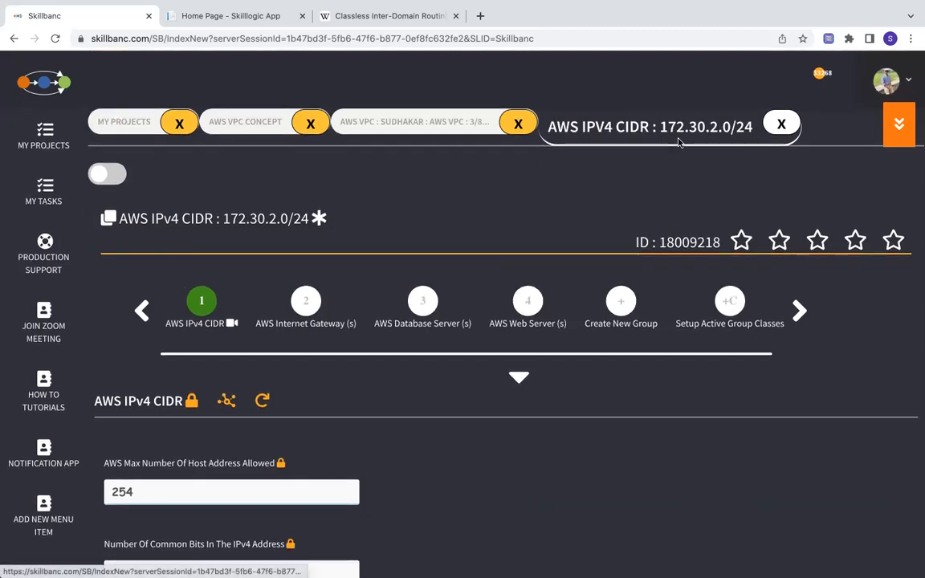
# Close the 172.30.2.0/24 tab and scroll to the VPC's table of CIDRs 172.30.125.0/24 and 172.30.2.0/24
pyautogui.click(781, 124)
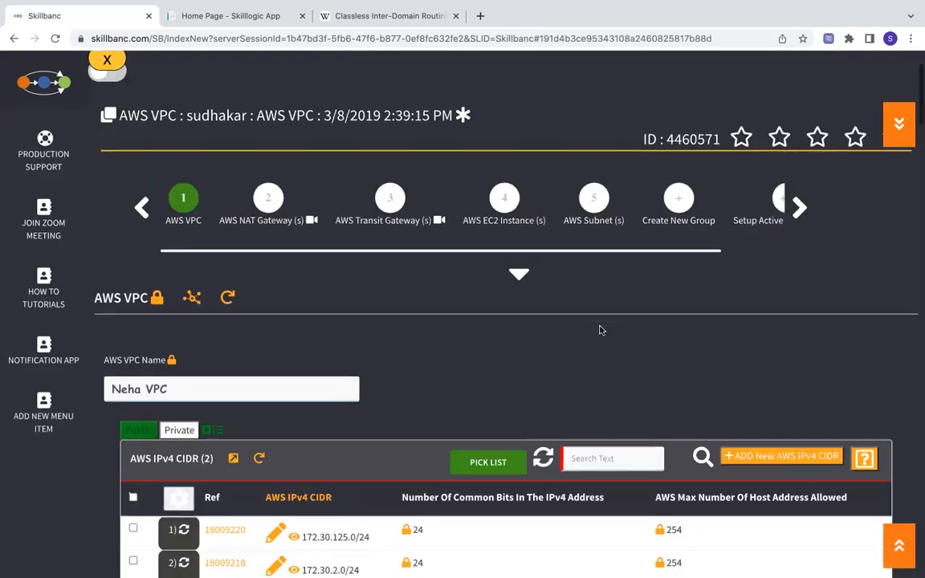
pyautogui.scroll(-3, 600, 330)
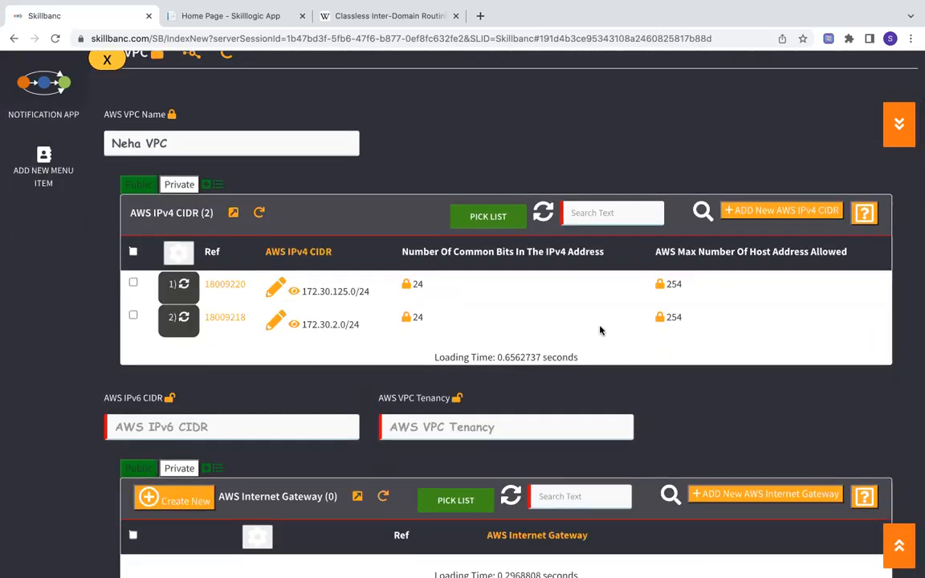
pyautogui.scroll(1, 600, 330)
pyautogui.scroll(-5, 600, 330)
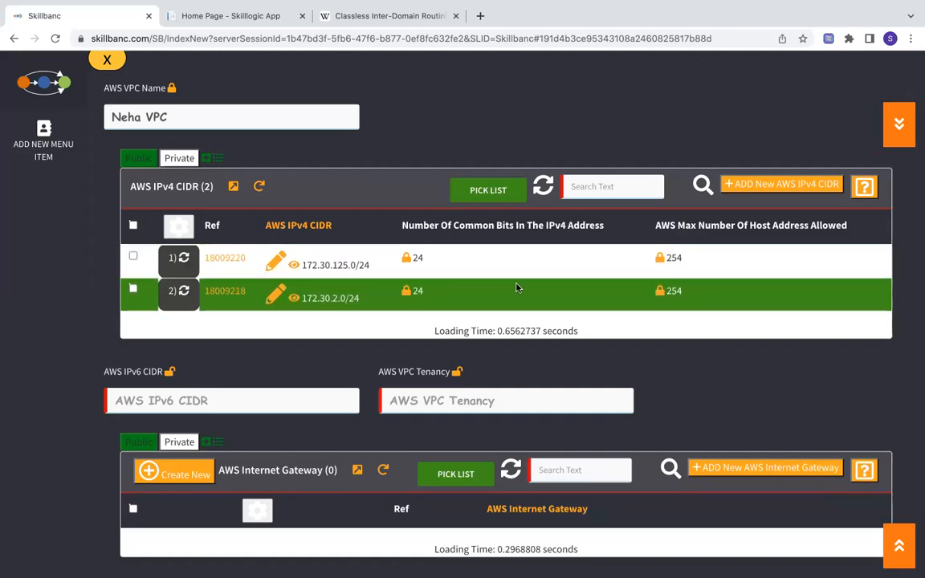
pyautogui.scroll(-1, 517, 288)
pyautogui.scroll(1, 517, 288)
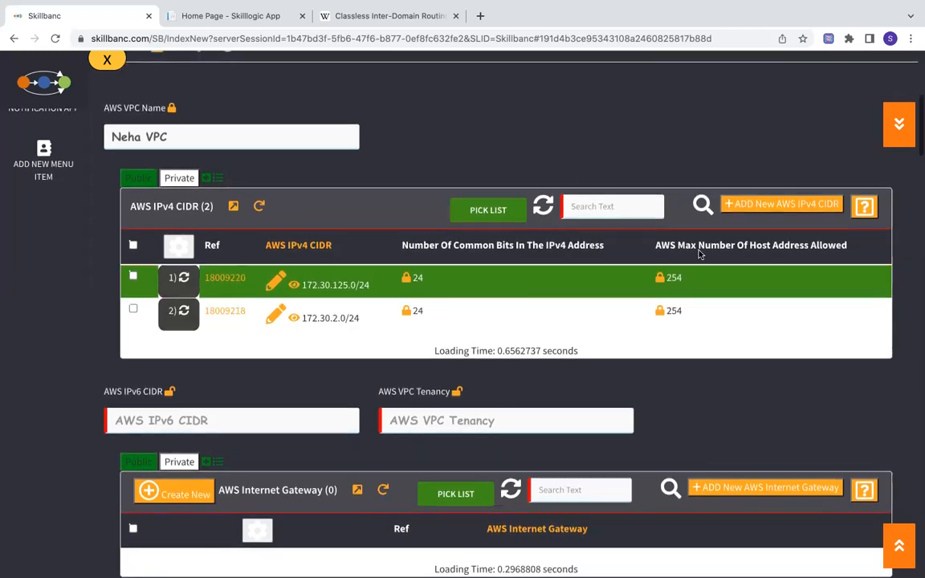
# Start a new IPv4 CIDR from pasted 172.30.2.0/24 and change its first octets to 168.20
pyautogui.click(770, 207)
pyautogui.write('172.30.2.0/24')
pyautogui.press('Left')
pyautogui.press('Left')
pyautogui.press('Left')
pyautogui.press('Left')
pyautogui.press('Left')
pyautogui.press('Left')
pyautogui.press('Left')
pyautogui.press('Left')
pyautogui.press('Left')
pyautogui.press('Left')
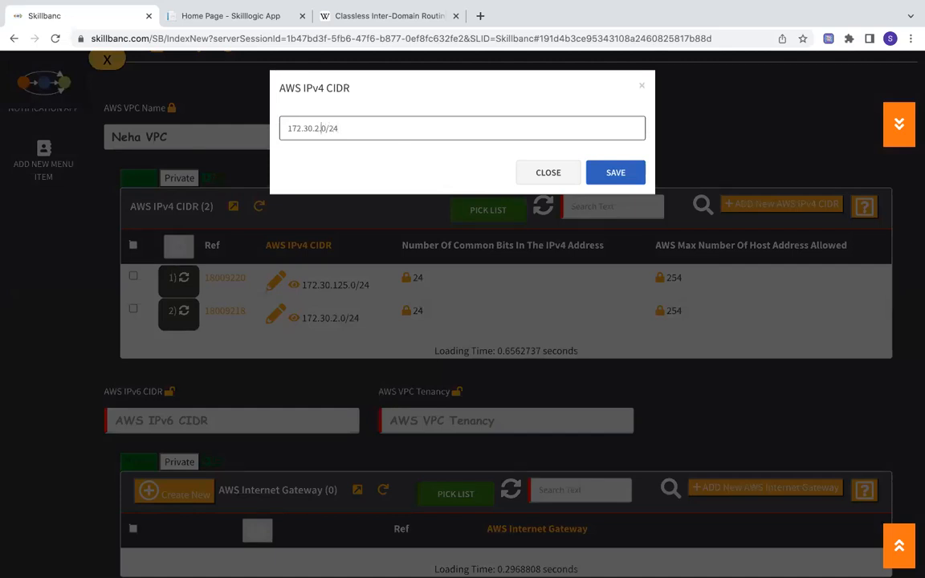
pyautogui.press('BackSpace')
pyautogui.press('BackSpace')
pyautogui.write('68')
pyautogui.press('Right')
pyautogui.press('Right')
pyautogui.press('BackSpace')
pyautogui.write('2')
pyautogui.press('Right')
pyautogui.press('Right')
pyautogui.press('Right')
pyautogui.write('22')
# Finish the value as 168.20.0.0/16 and save the new CIDR
pyautogui.press('Left')
pyautogui.press('Left')
pyautogui.press('Left')
pyautogui.press('Left')
pyautogui.press('Left')
pyautogui.press('BackSpace')
pyautogui.press('BackSpace')
pyautogui.press('BackSpace')
pyautogui.write('0')
pyautogui.press('End')
pyautogui.press('BackSpace')
pyautogui.press('BackSpace')
pyautogui.write('16')
pyautogui.click(612, 175)
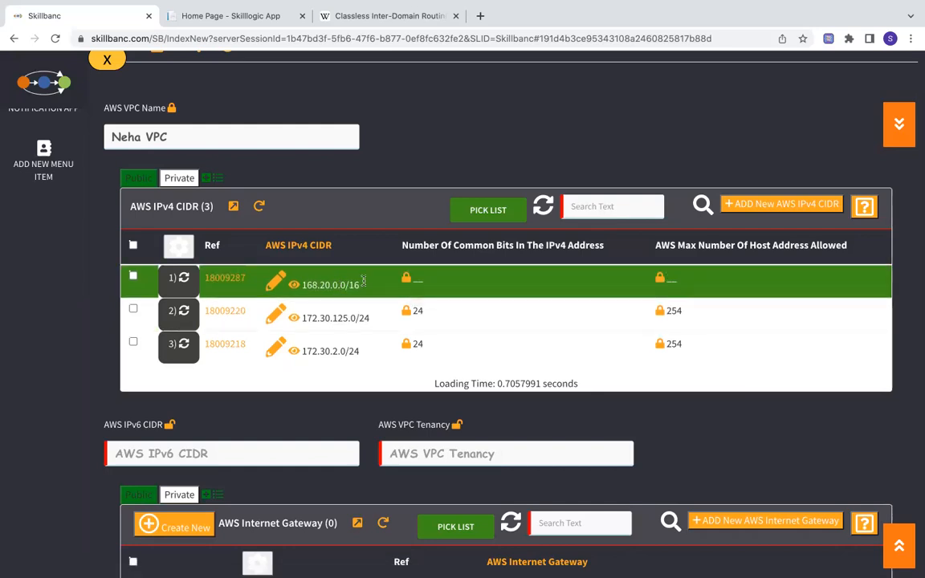
# Unlock the Common Bits cell, highlight 168.20 in the CIDR, and open the 168.20.0.0/16 record
pyautogui.click(408, 281)
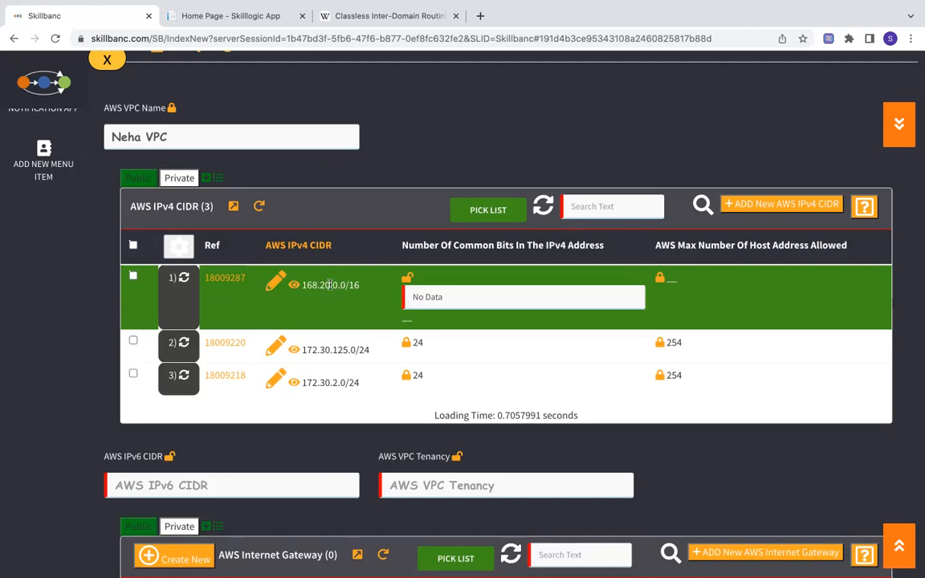
pyautogui.moveTo(330, 284); pyautogui.dragTo(302, 284)
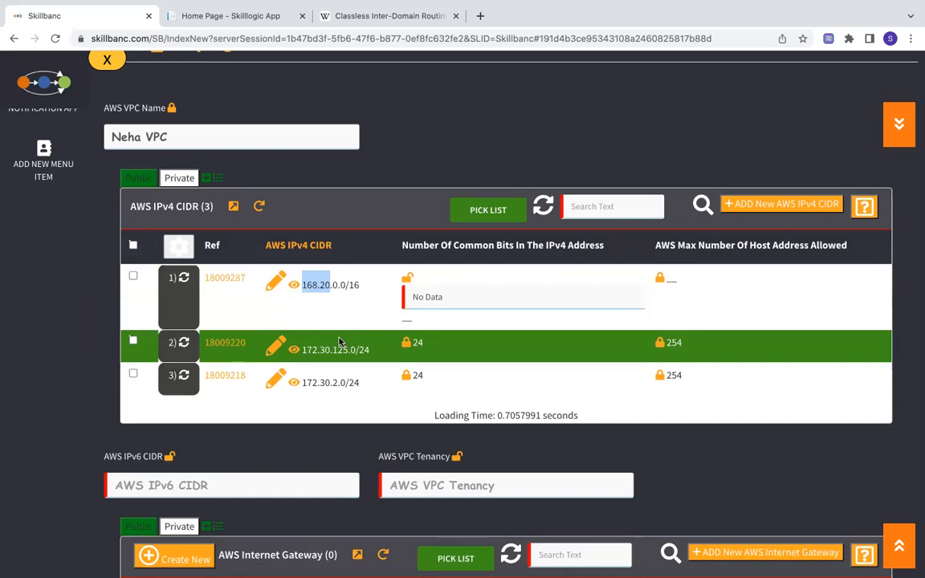
pyautogui.click(276, 286)
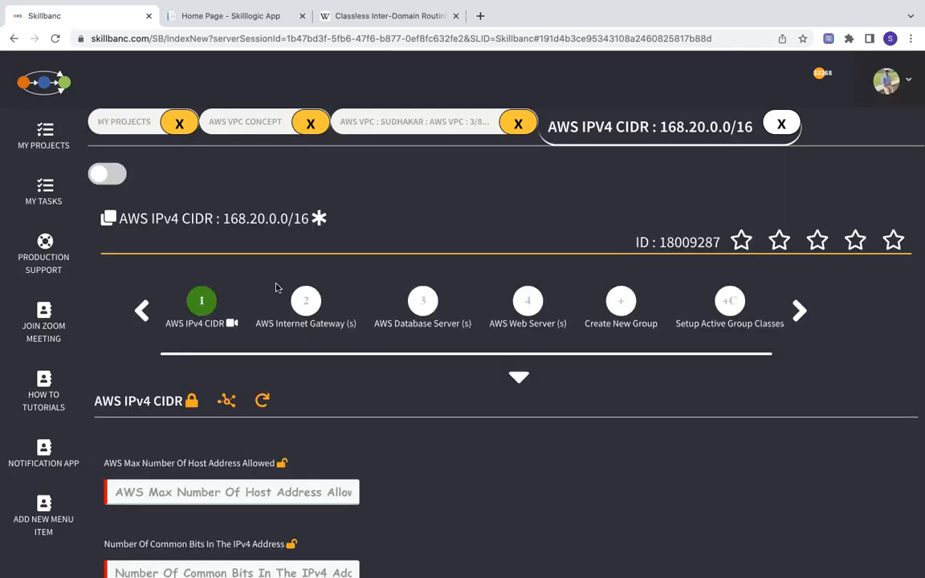
# Copy the 168.20.0.0/16 title and save a new IPv4 address 168.20.122.1
pyautogui.moveTo(224, 218); pyautogui.dragTo(308, 217)
pyautogui.hotkey('ctrl', 'c')
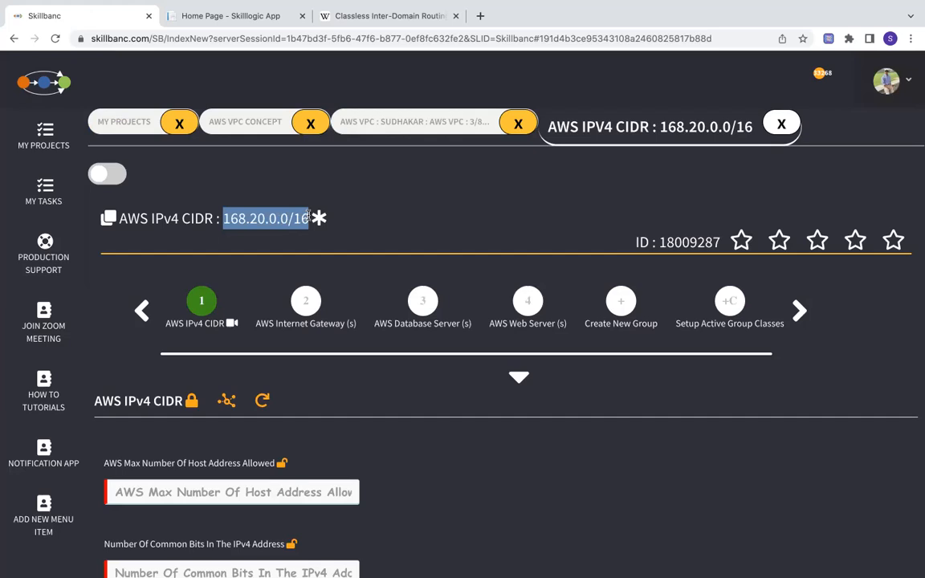
pyautogui.scroll(-5, 310, 218)
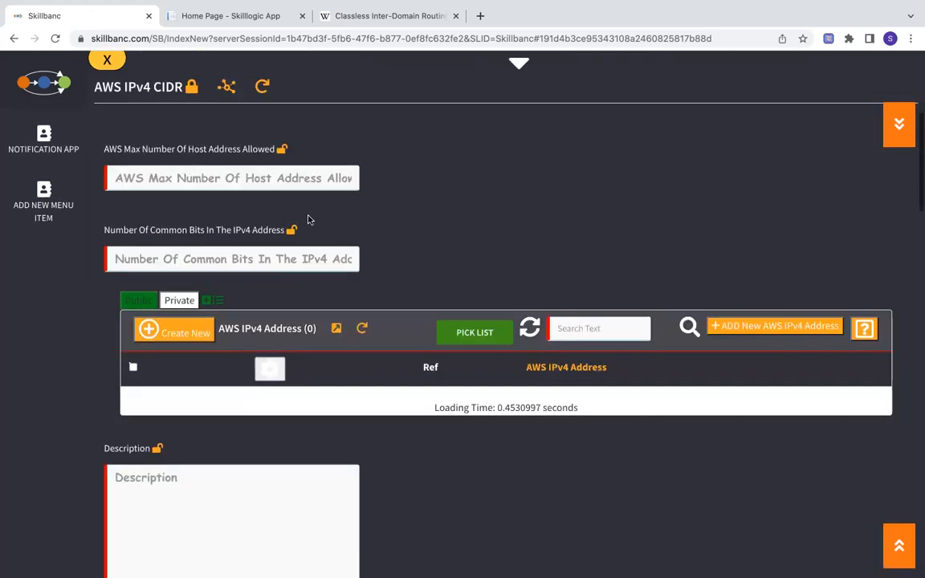
pyautogui.click(722, 297)
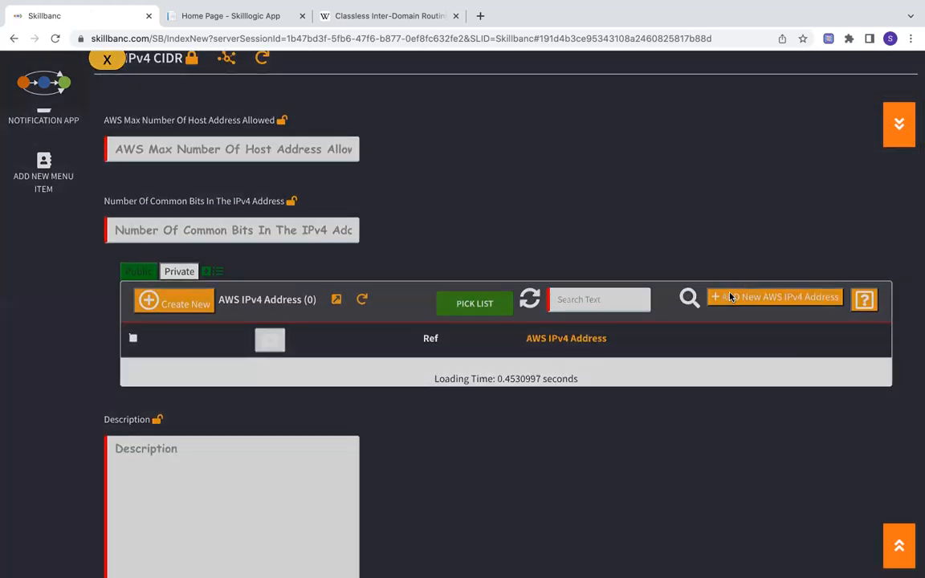
pyautogui.hotkey('ctrl', 'v')
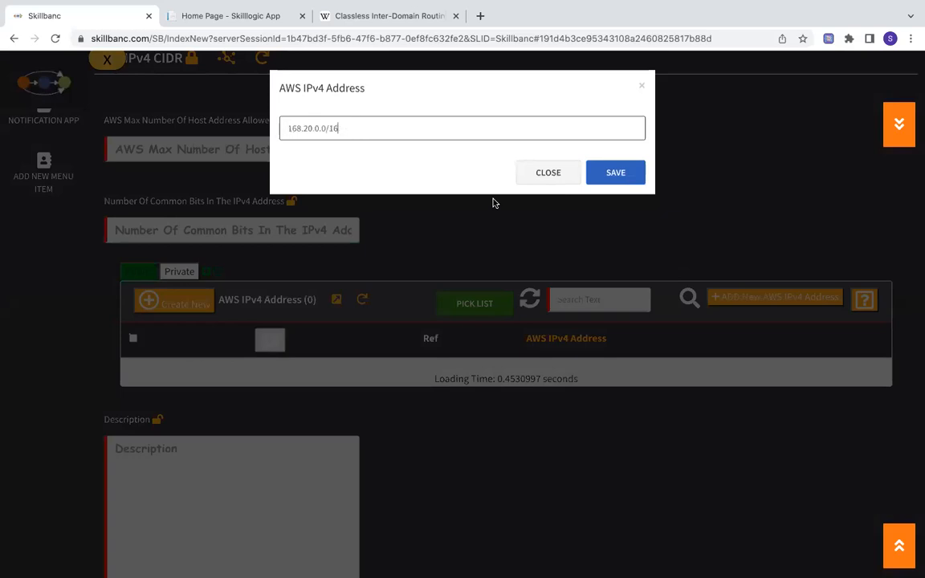
pyautogui.click(315, 126)
pyautogui.hotkey('shift', 'Right')
pyautogui.hotkey('shift', 'Right')
pyautogui.hotkey('shift', 'Right')
pyautogui.hotkey('shift', 'Right')
pyautogui.hotkey('shift', 'Right')
pyautogui.hotkey('shift', 'Right')
pyautogui.press('BackSpace')
pyautogui.write('122.1')
pyautogui.press('super+a')
pyautogui.hotkey('ctrl', 'c')
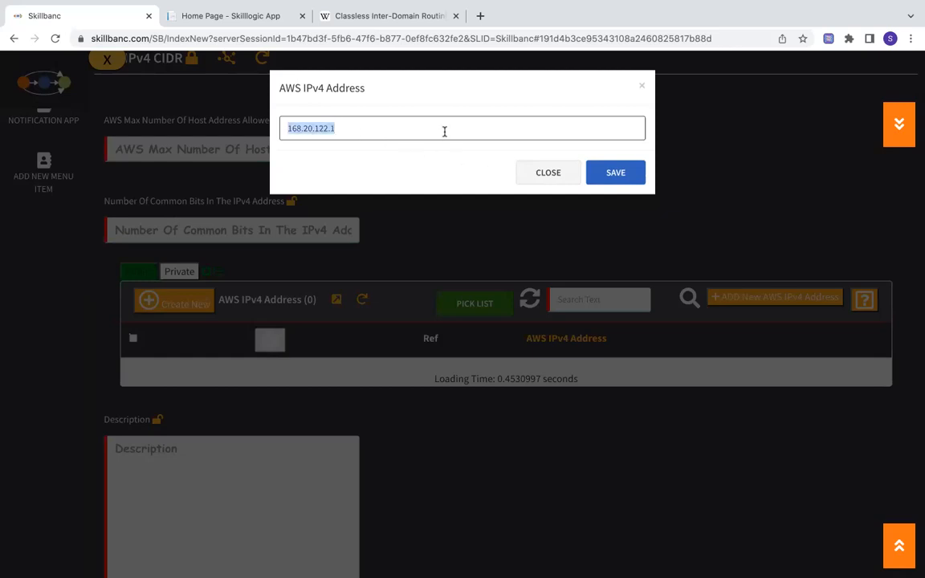
pyautogui.click(605, 174)
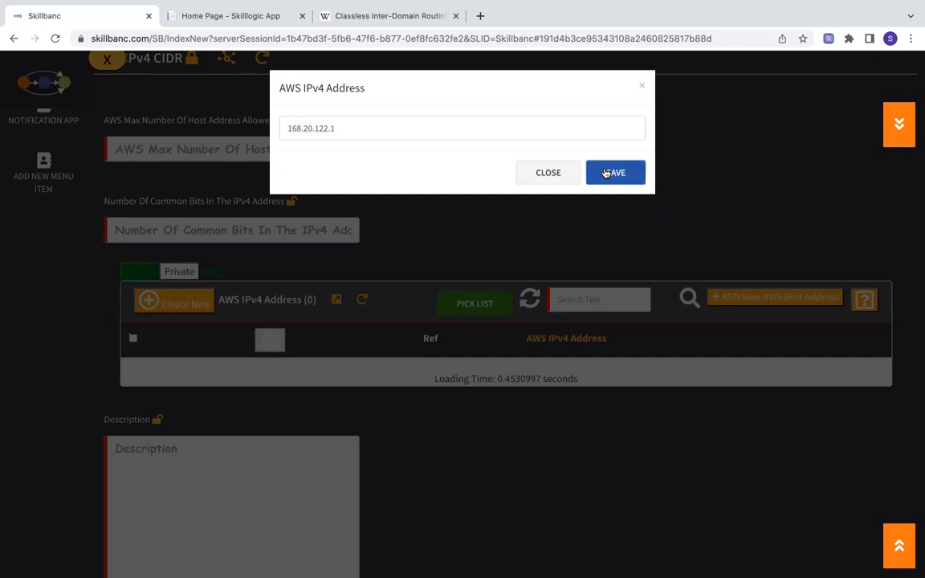
# Add and save a second address, 168.20.123.2, edited from the copied 168.20.122.1
pyautogui.click(773, 301)
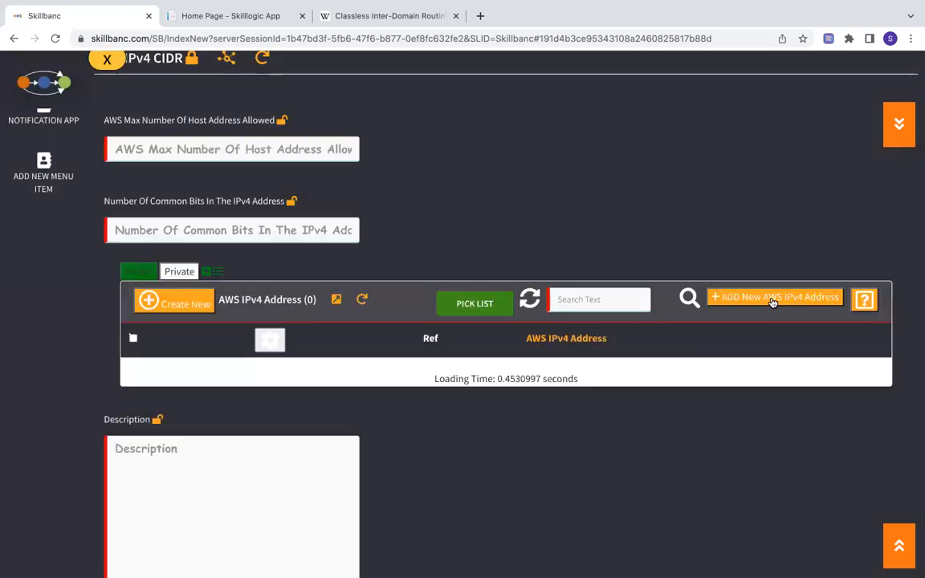
pyautogui.click(773, 301)
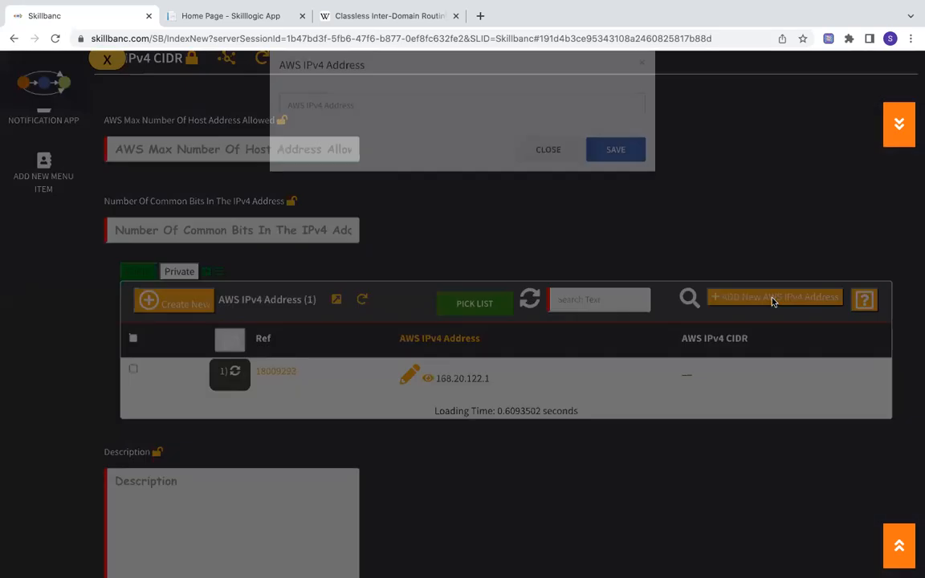
pyautogui.hotkey('ctrl', 'v')
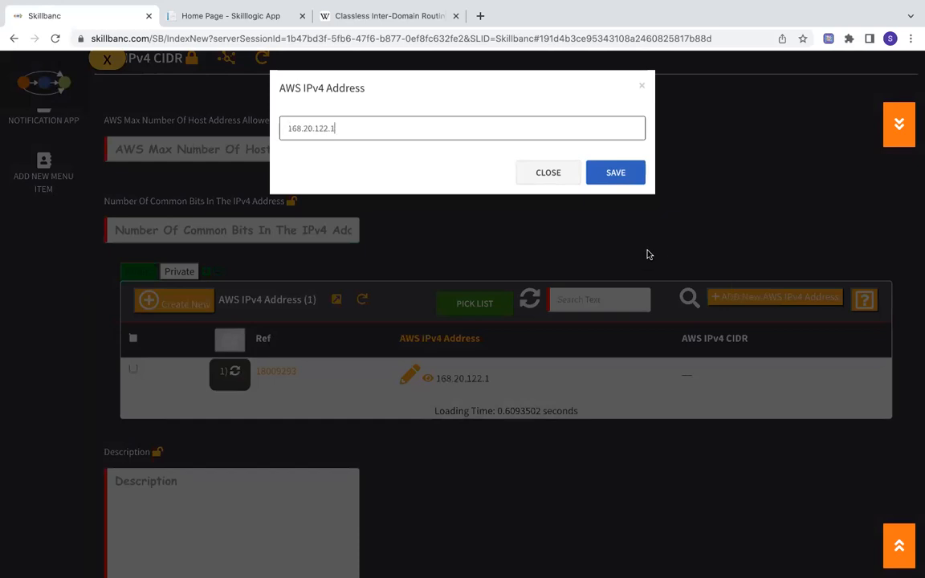
pyautogui.click(325, 129)
pyautogui.press('BackSpace')
pyautogui.write('3')
pyautogui.press('Right')
pyautogui.press('Right')
pyautogui.press('BackSpace')
pyautogui.write('2')
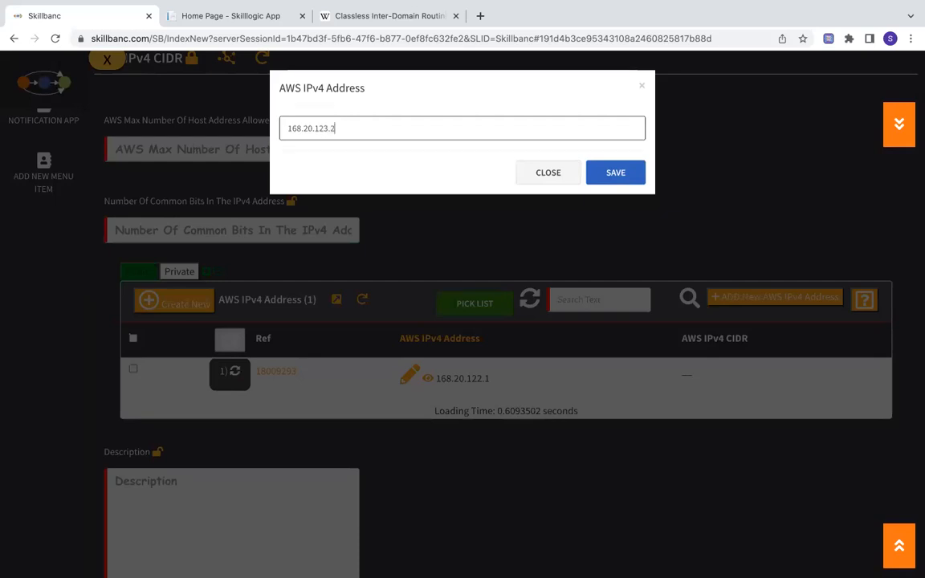
pyautogui.click(618, 177)
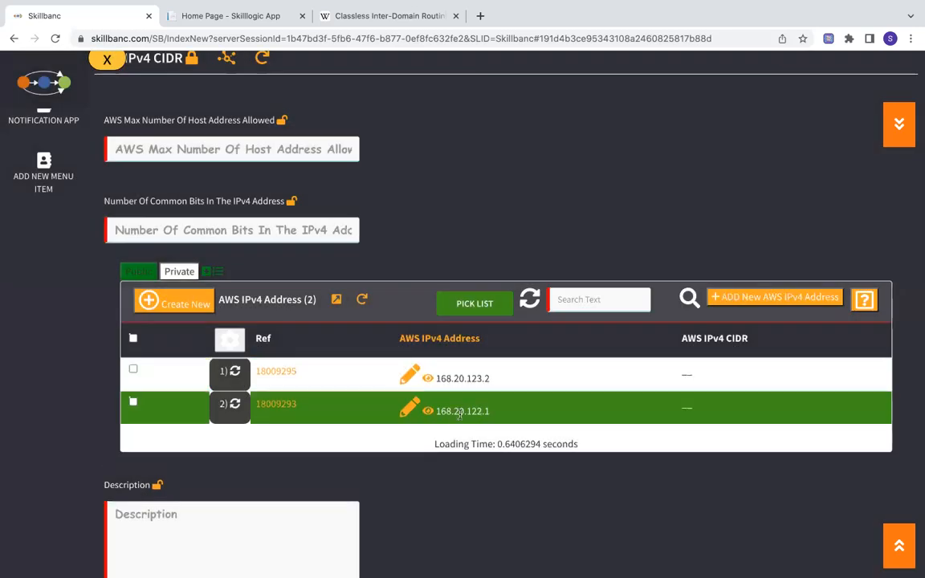
# Highlight the shared 168.20 part in the address list and in the CIDR title
pyautogui.moveTo(463, 411); pyautogui.dragTo(436, 410)
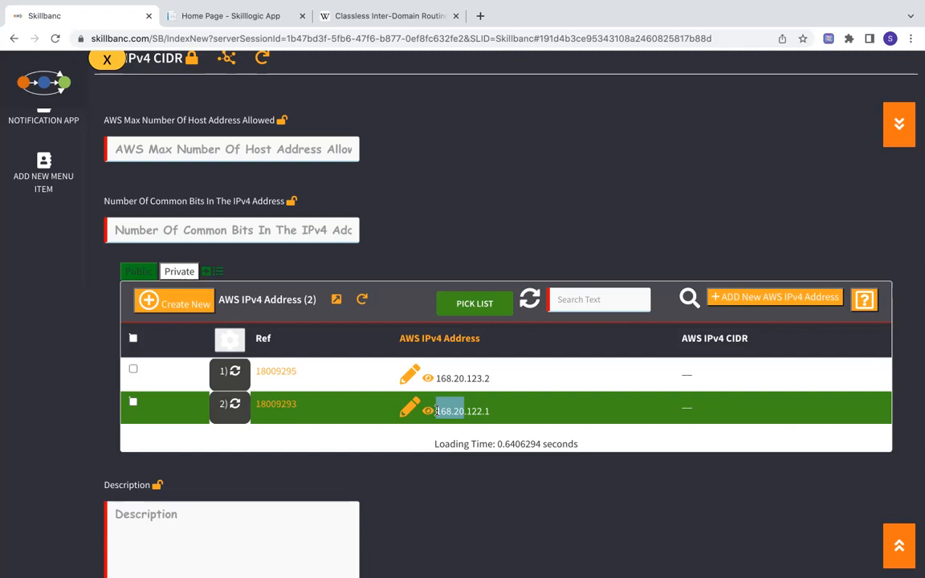
pyautogui.click(436, 411)
pyautogui.scroll(5, 463, 414)
pyautogui.scroll(3, 462, 413)
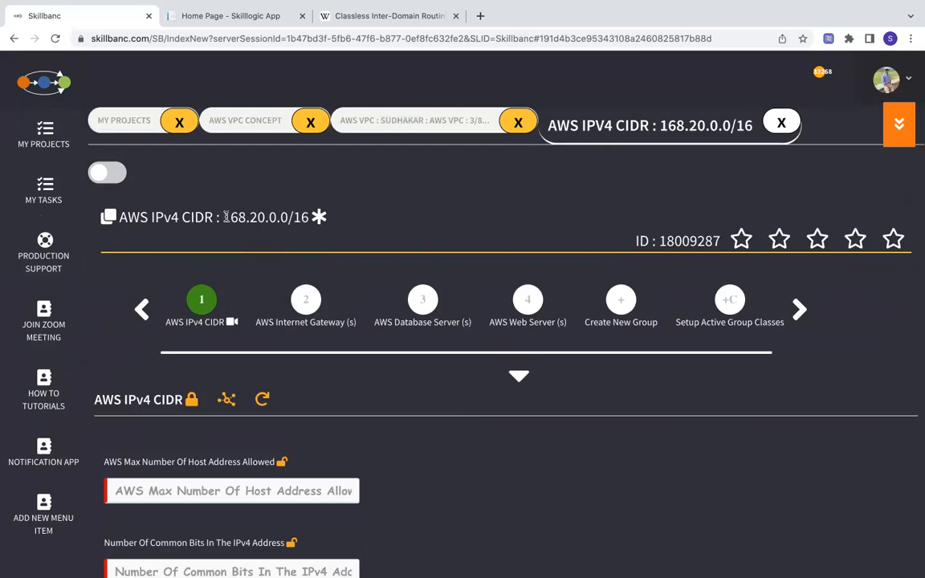
pyautogui.moveTo(226, 217); pyautogui.dragTo(313, 216)
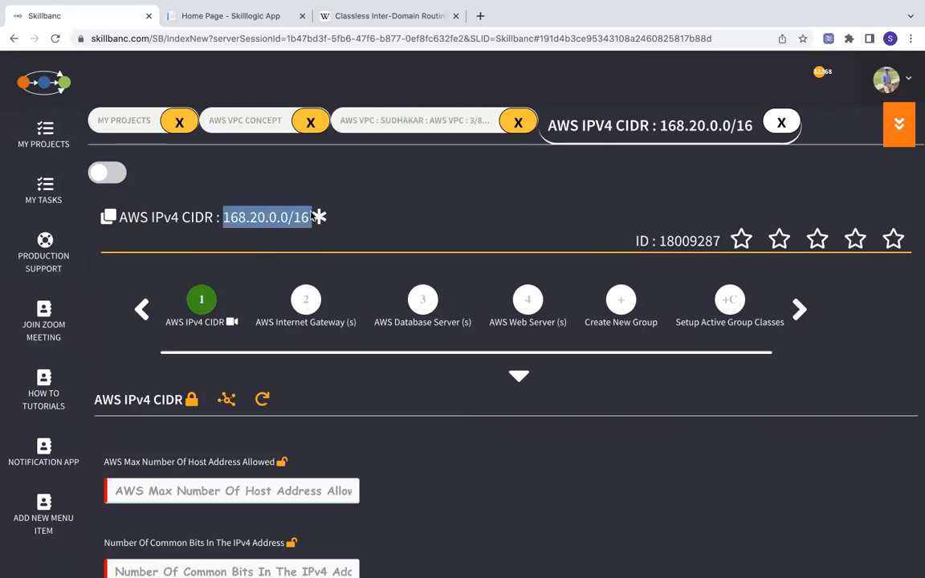
pyautogui.scroll(-5, 350, 255)
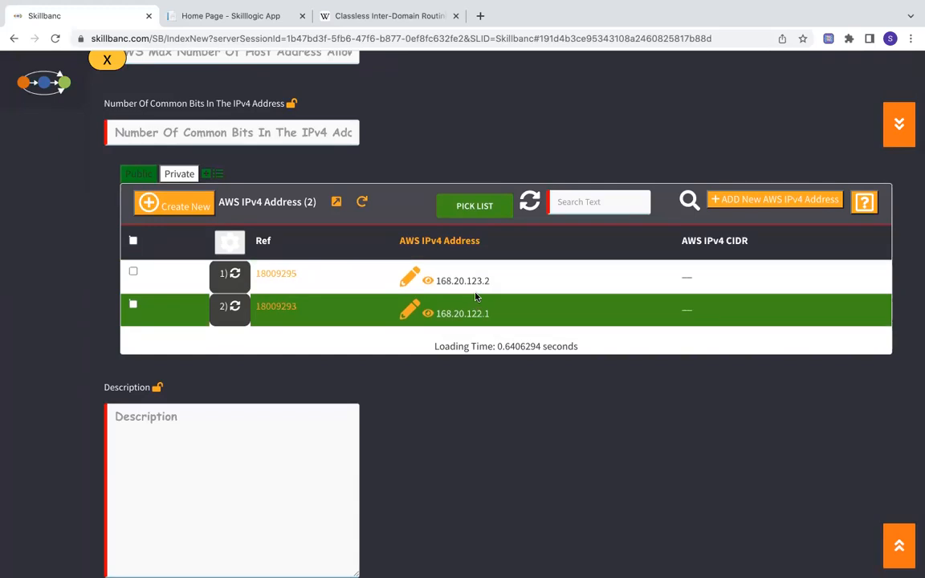
pyautogui.scroll(3, 476, 297)
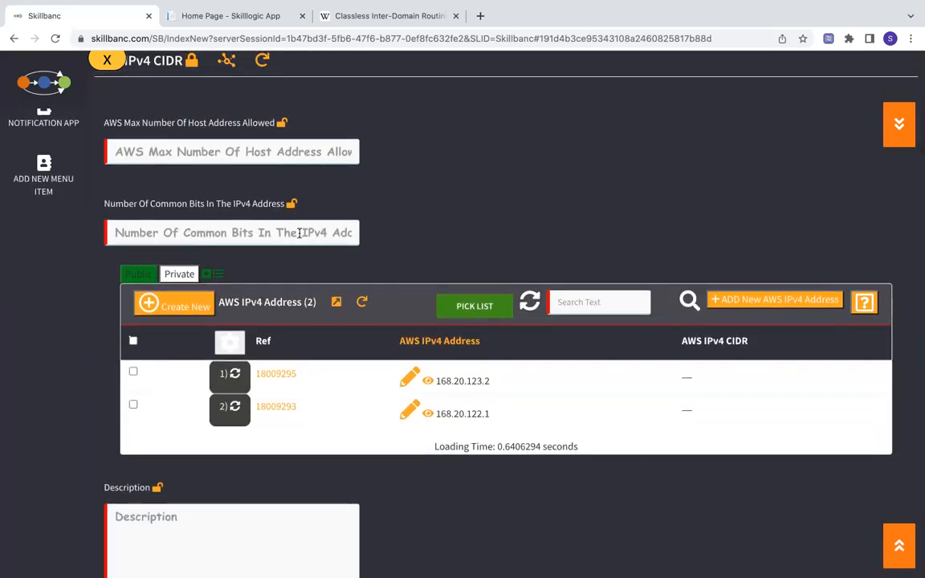
pyautogui.click(299, 233)
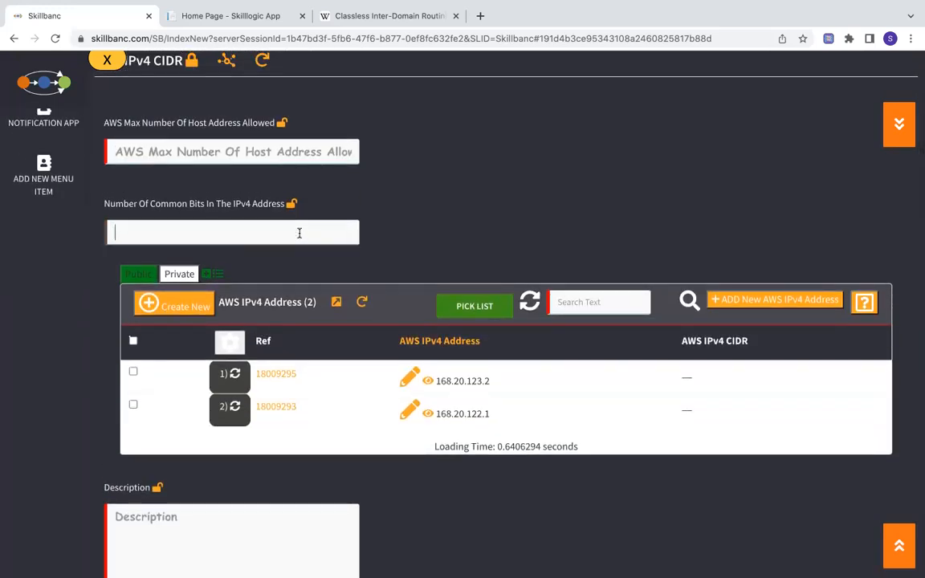
pyautogui.write('16')
pyautogui.click(477, 201)
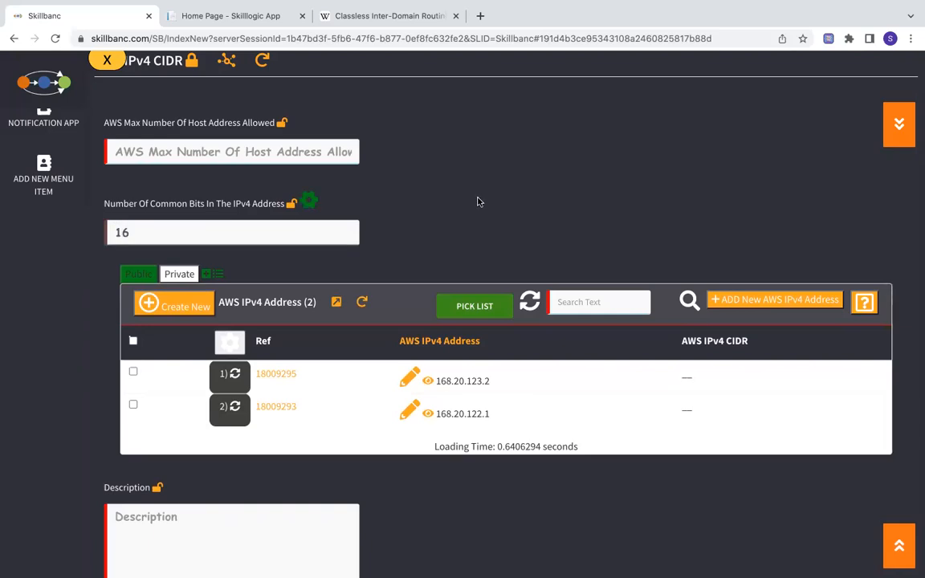
pyautogui.scroll(3, 477, 201)
pyautogui.scroll(5, 284, 190)
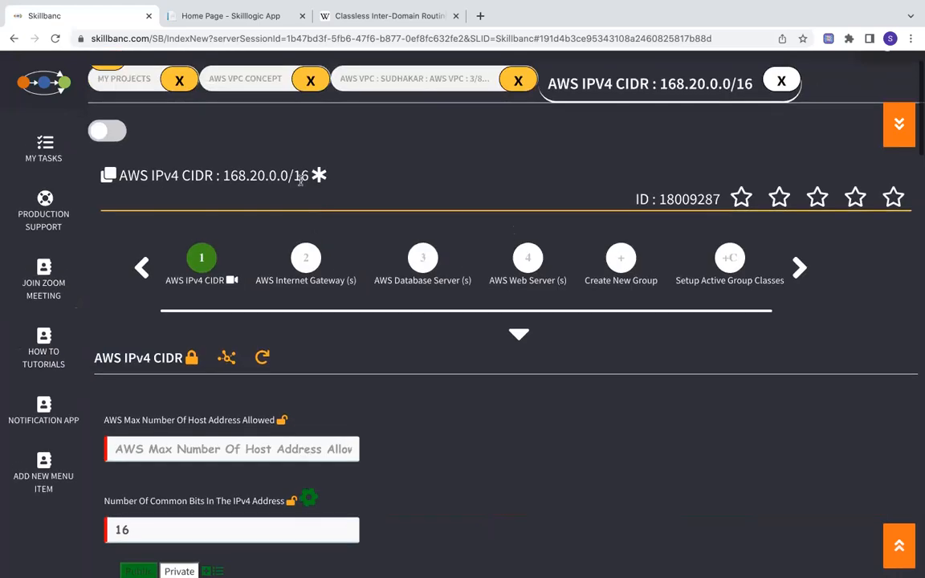
pyautogui.scroll(1, 413, 423)
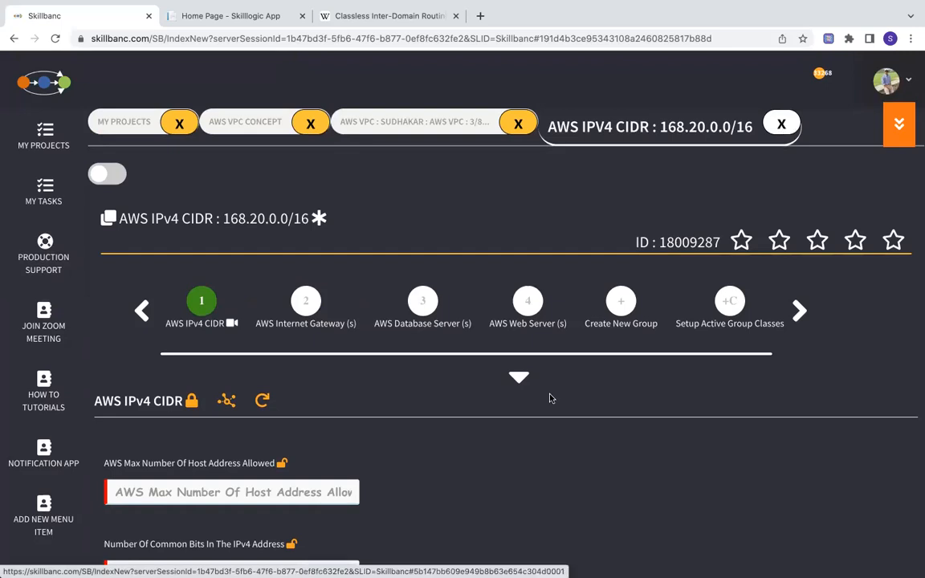
pyautogui.scroll(-3, 438, 462)
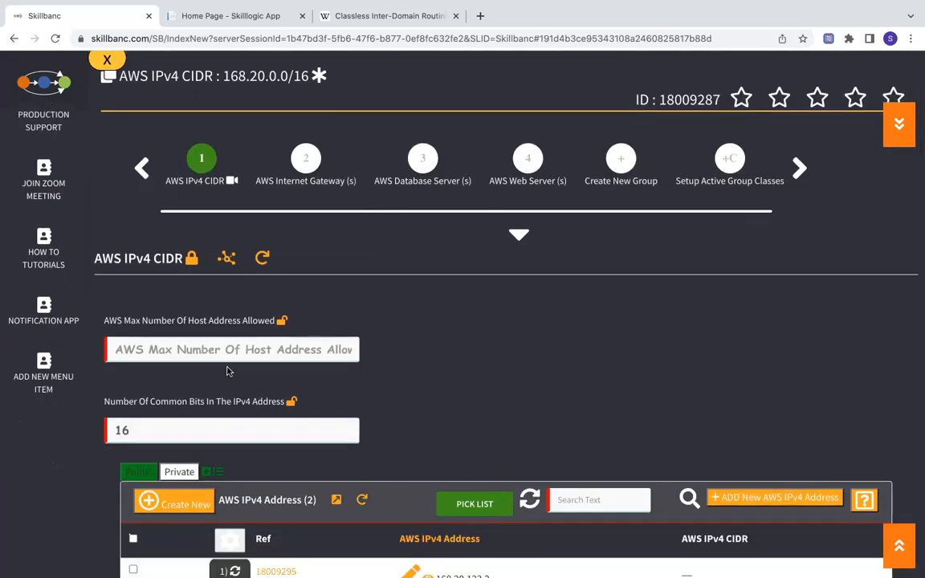
pyautogui.scroll(-1, 162, 341)
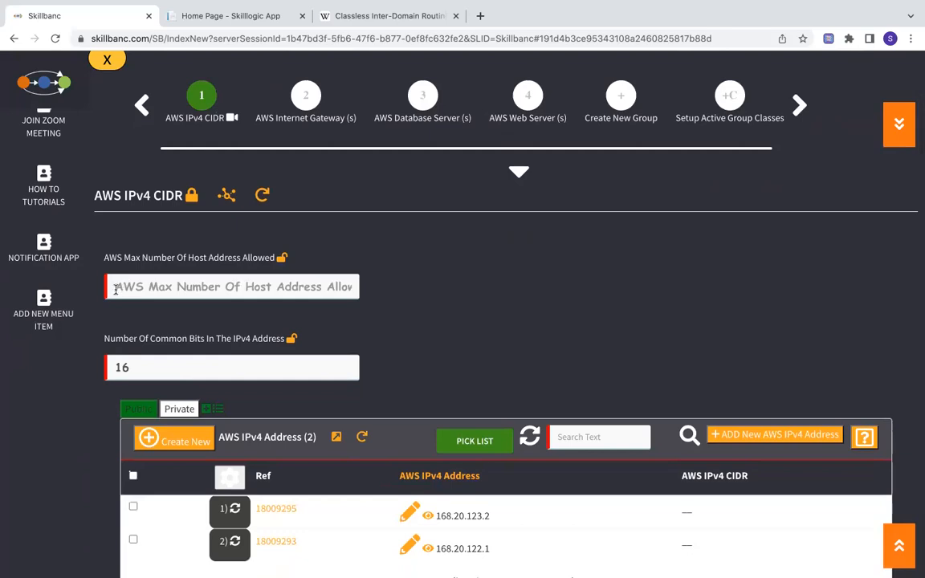
pyautogui.click(114, 288)
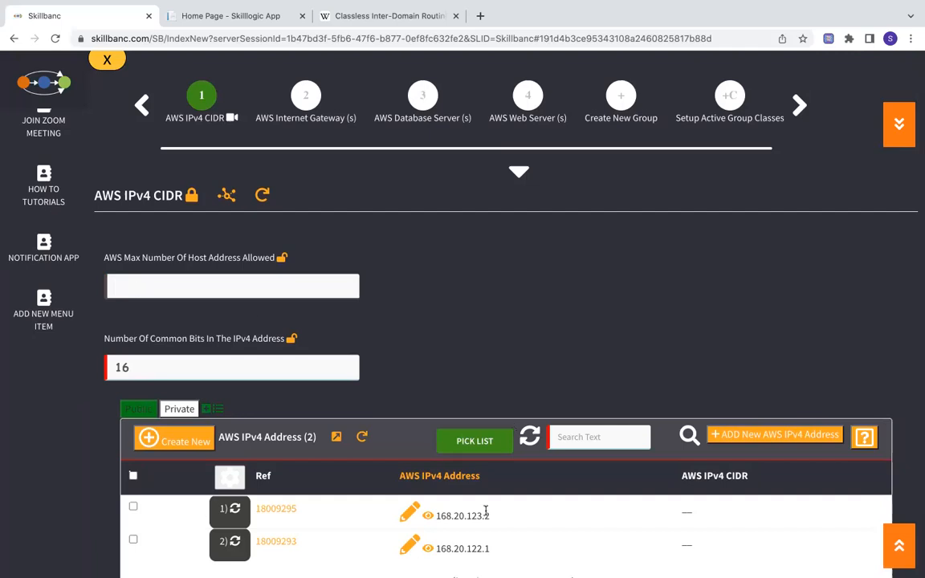
pyautogui.moveTo(485, 514); pyautogui.dragTo(491, 518)
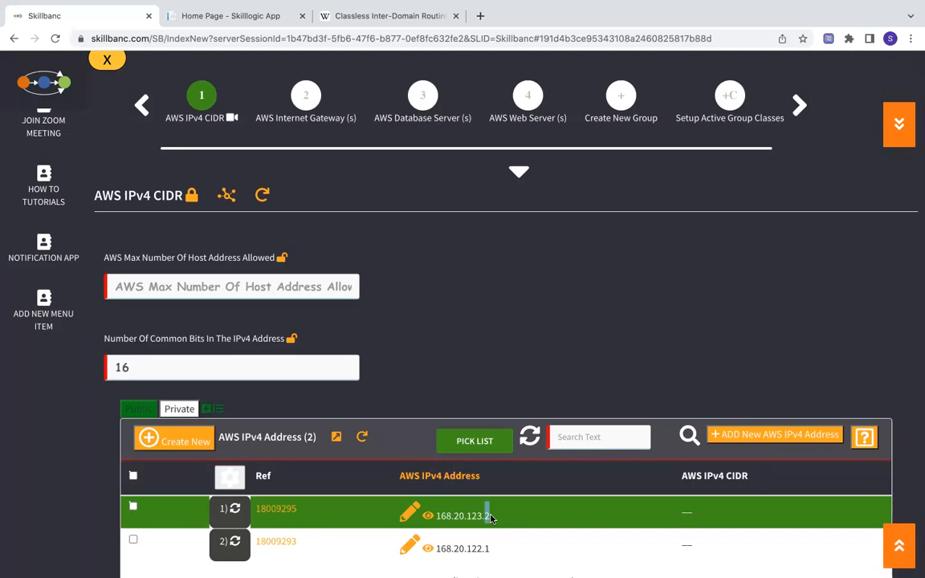
pyautogui.scroll(-3, 491, 521)
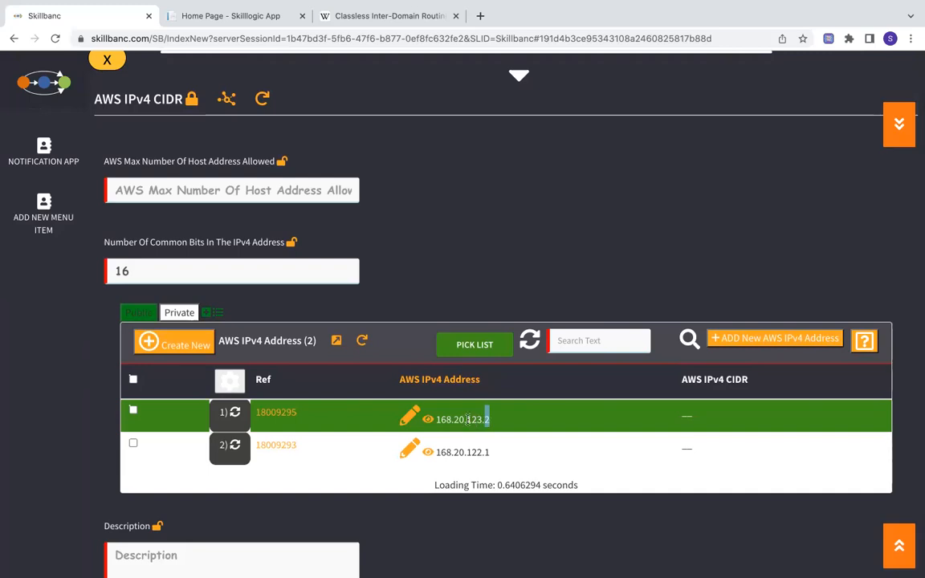
pyautogui.moveTo(468, 419); pyautogui.dragTo(480, 419)
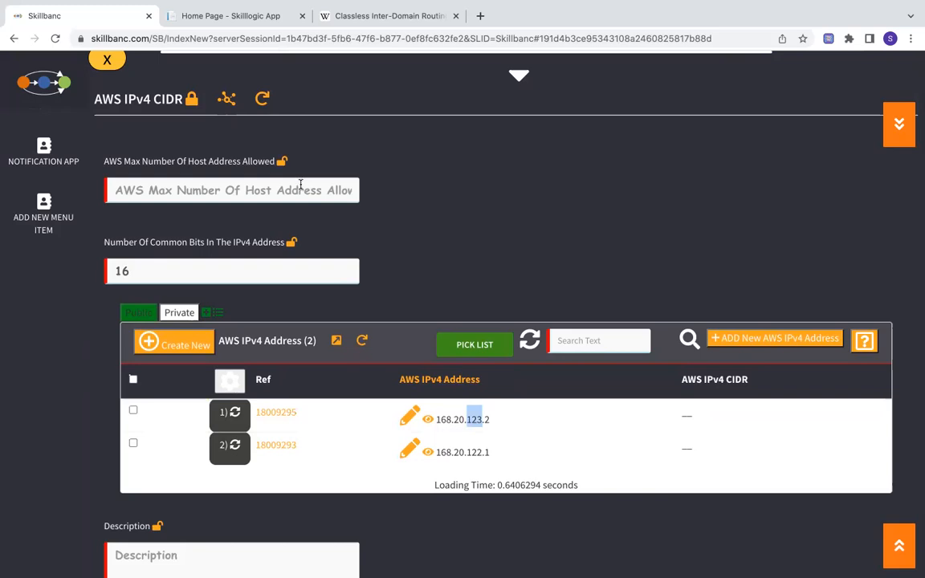
pyautogui.click(300, 185)
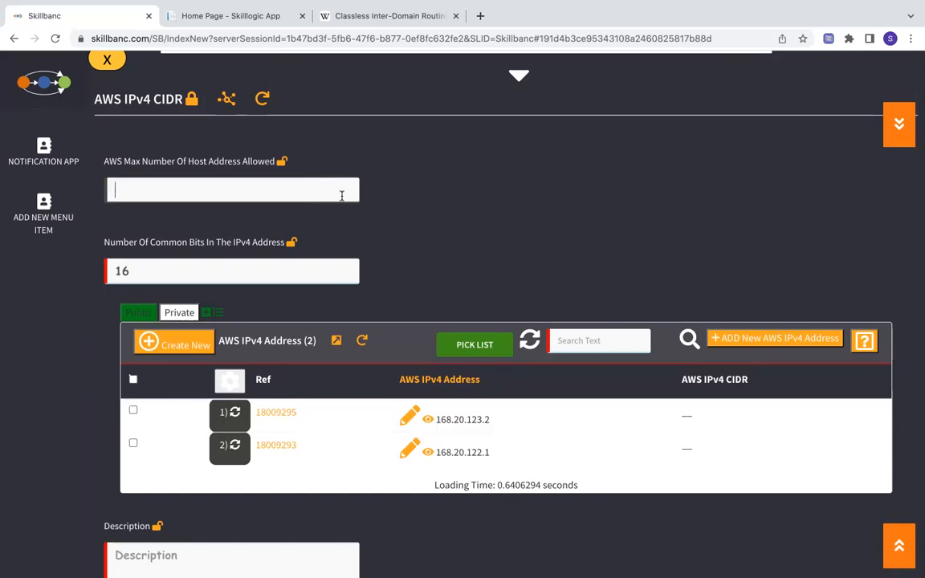
pyautogui.click(406, 202)
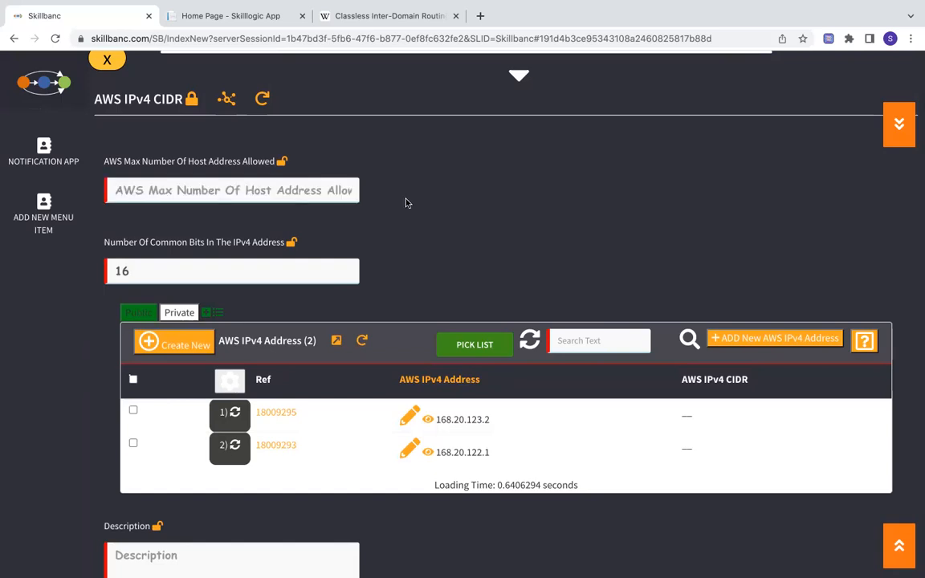
pyautogui.scroll(4, 406, 202)
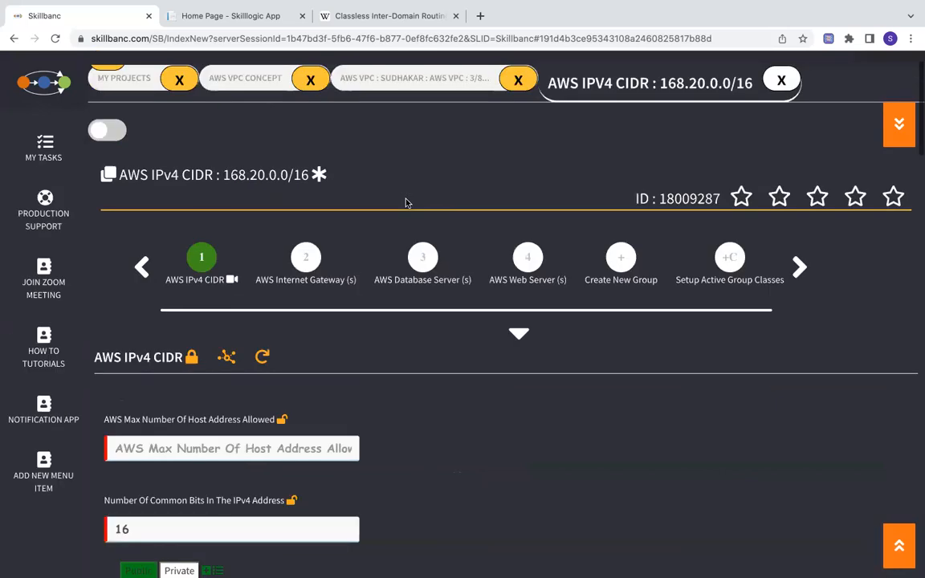
pyautogui.scroll(1, 406, 202)
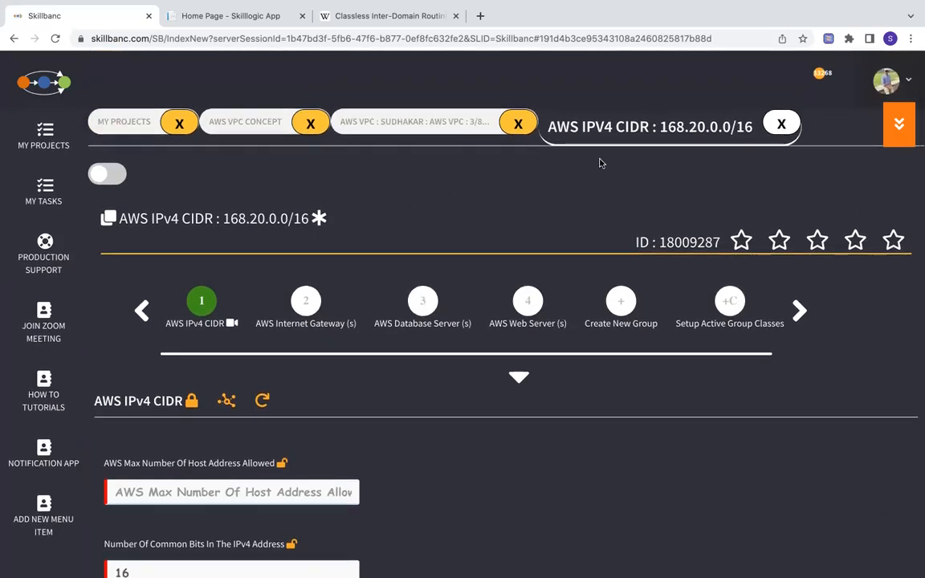
# Close the 168.20.0.0/16 record and scroll the Neha VPC record to its three IPv4 CIDRs
pyautogui.click(782, 127)
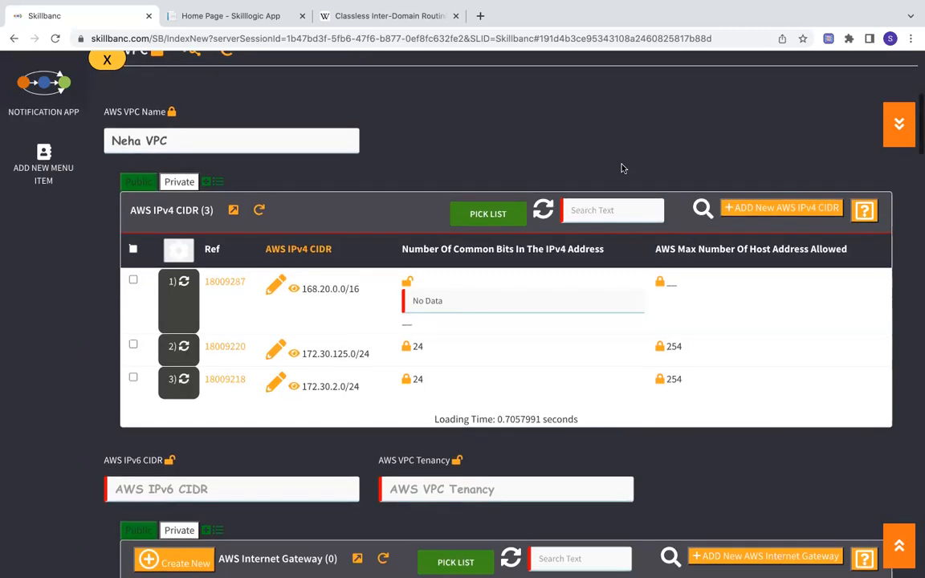
pyautogui.scroll(3, 621, 168)
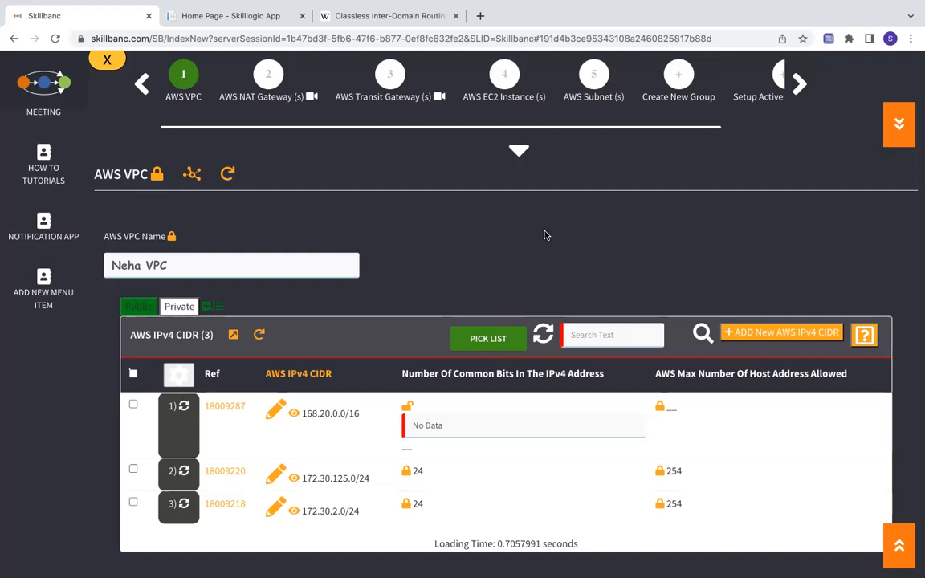
pyautogui.scroll(3, 544, 235)
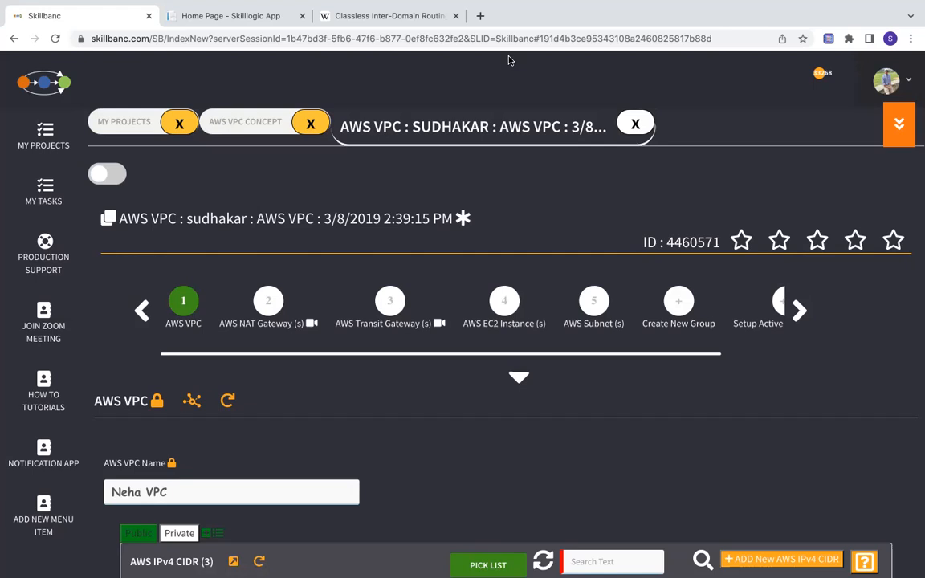
pyautogui.scroll(-3, 405, 371)
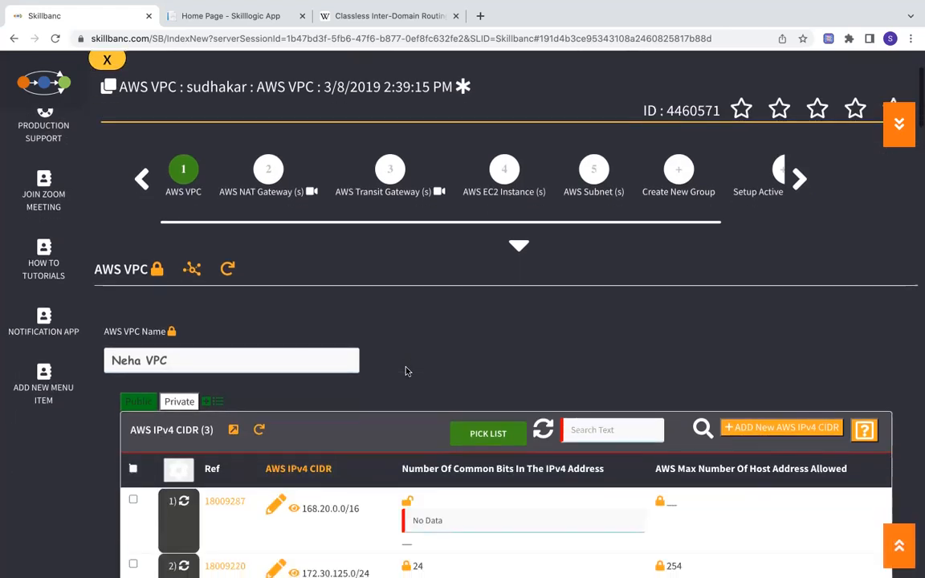
pyautogui.scroll(-3, 405, 371)
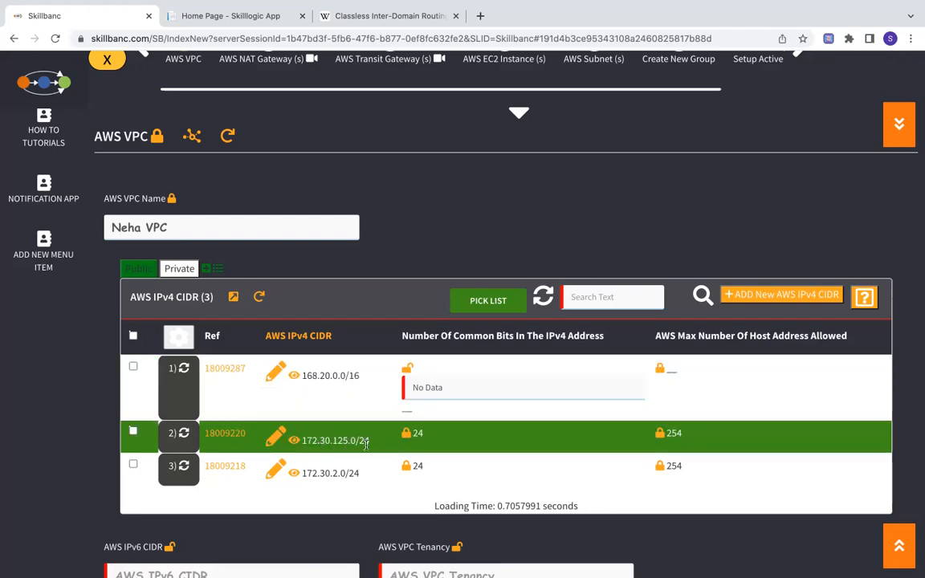
pyautogui.moveTo(371, 441); pyautogui.dragTo(333, 443)
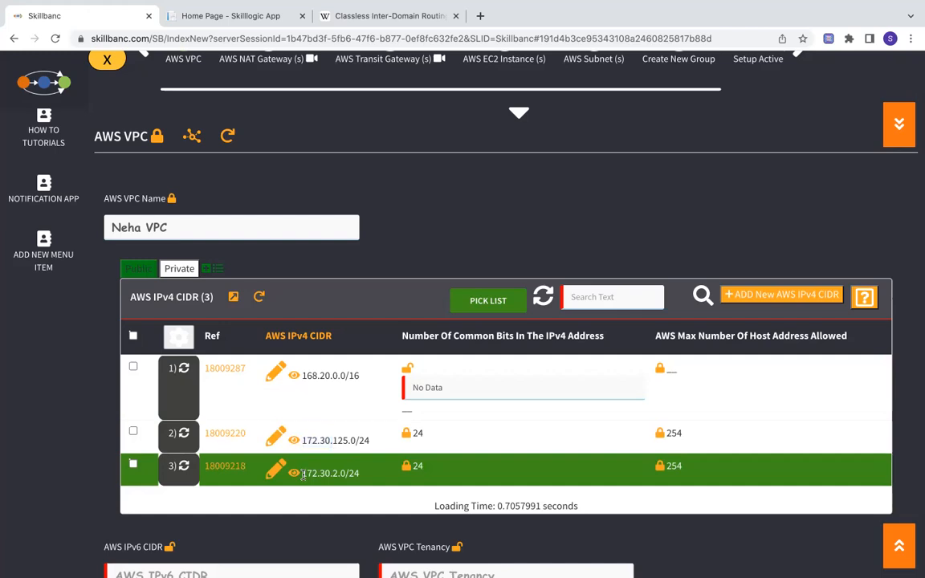
pyautogui.moveTo(302, 473); pyautogui.dragTo(333, 474)
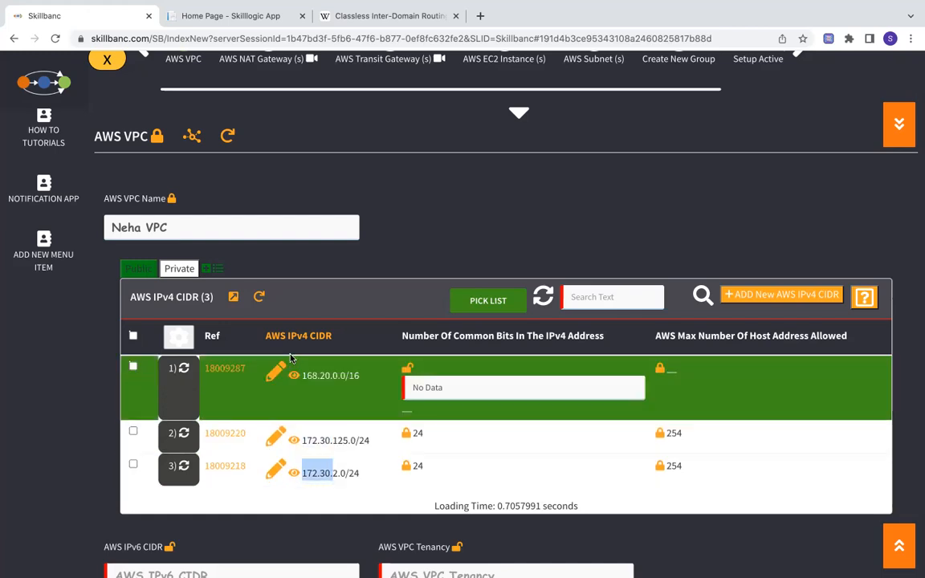
pyautogui.scroll(3, 289, 354)
pyautogui.scroll(-3, 365, 393)
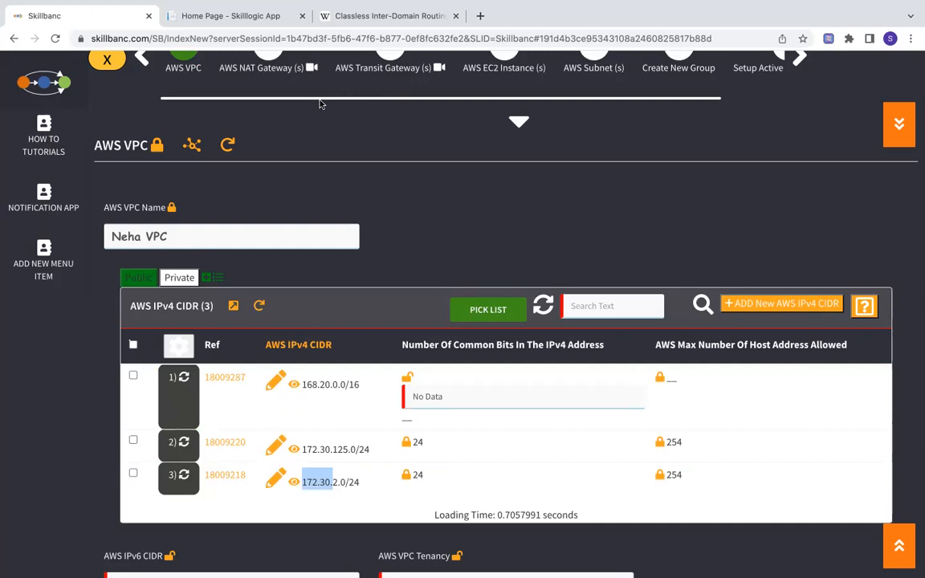
# Sketch linked circles and an arrow in the blank area right of the VPC header
pyautogui.moveTo(604, 182)
pyautogui.mouseDown()
pyautogui.moveTo(572, 210)
pyautogui.moveTo(637, 187)
pyautogui.mouseUp()
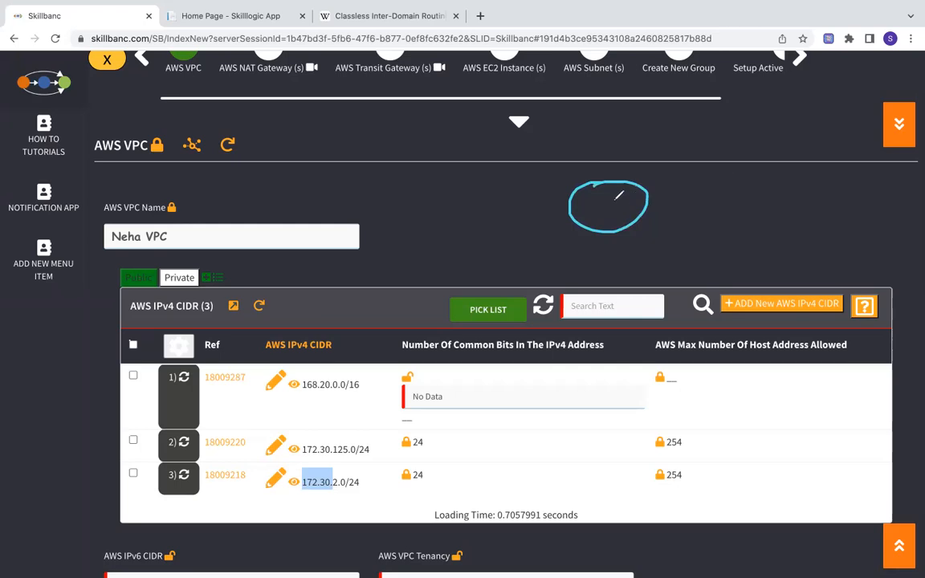
pyautogui.moveTo(607, 200)
pyautogui.mouseDown()
pyautogui.moveTo(799, 165)
pyautogui.moveTo(738, 143)
pyautogui.moveTo(732, 199)
pyautogui.moveTo(819, 187)
pyautogui.moveTo(805, 160)
pyautogui.mouseUp()
pyautogui.moveTo(795, 237)
pyautogui.mouseDown()
pyautogui.moveTo(821, 265)
pyautogui.moveTo(799, 235)
pyautogui.mouseUp()
pyautogui.moveTo(666, 245); pyautogui.dragTo(678, 244)
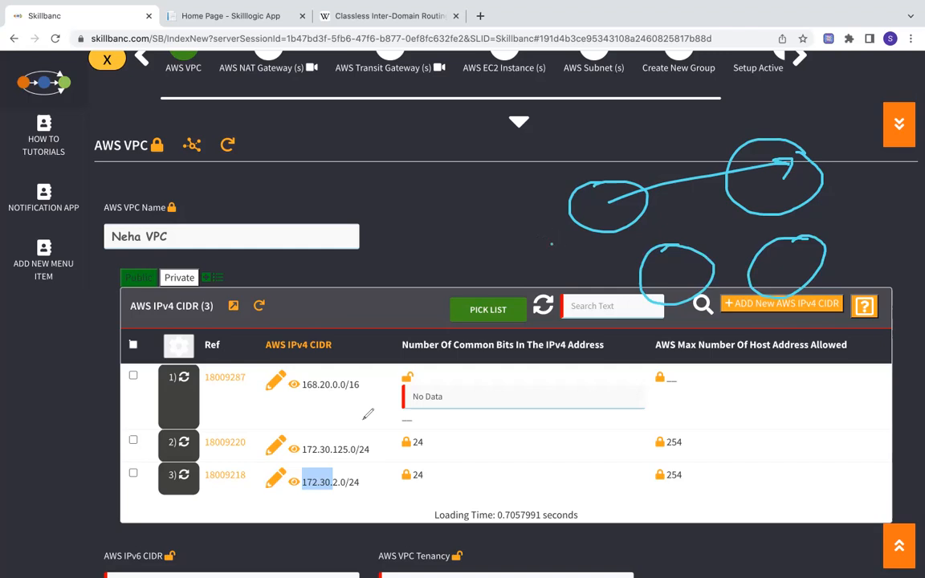
# Underline and circle 172.30.125.0/24, add an arrow and mark by the circles, and box 254
pyautogui.moveTo(302, 458); pyautogui.dragTo(350, 455)
pyautogui.moveTo(575, 138)
pyautogui.mouseDown()
pyautogui.moveTo(603, 183)
pyautogui.moveTo(610, 162)
pyautogui.mouseUp()
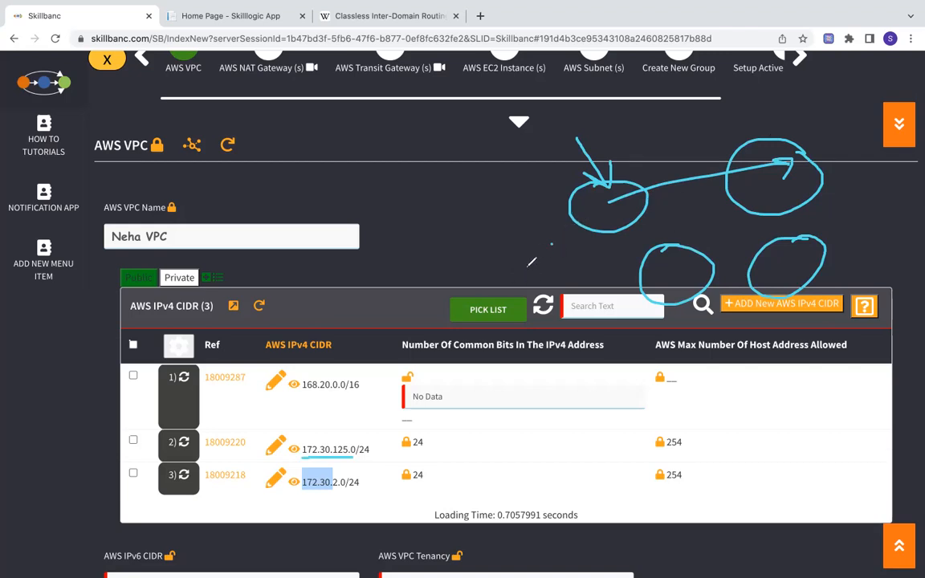
pyautogui.moveTo(502, 237); pyautogui.dragTo(502, 261)
pyautogui.moveTo(354, 454)
pyautogui.mouseDown()
pyautogui.moveTo(358, 434)
pyautogui.moveTo(294, 449)
pyautogui.moveTo(313, 452)
pyautogui.mouseUp()
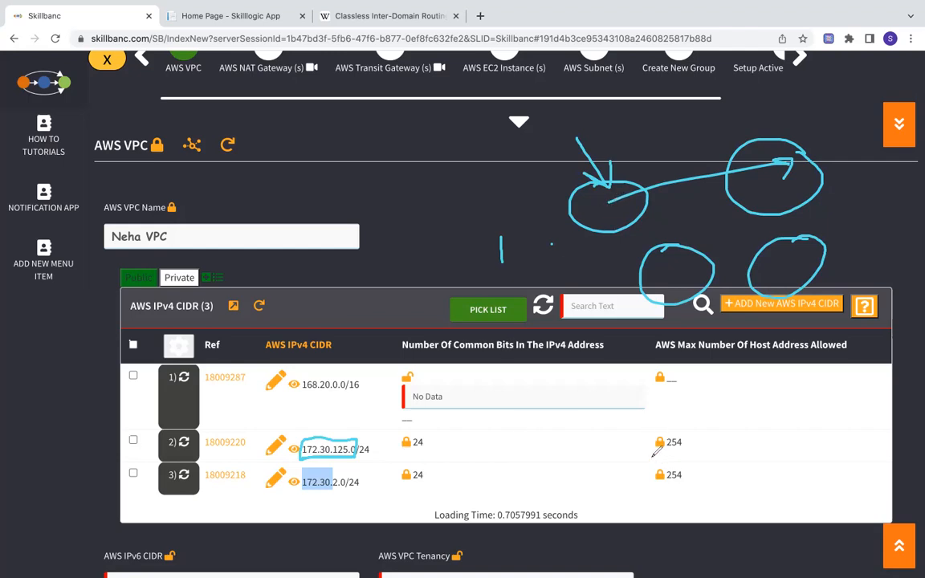
pyautogui.moveTo(702, 440)
pyautogui.mouseDown()
pyautogui.moveTo(691, 429)
pyautogui.moveTo(642, 457)
pyautogui.moveTo(681, 440)
pyautogui.mouseUp()
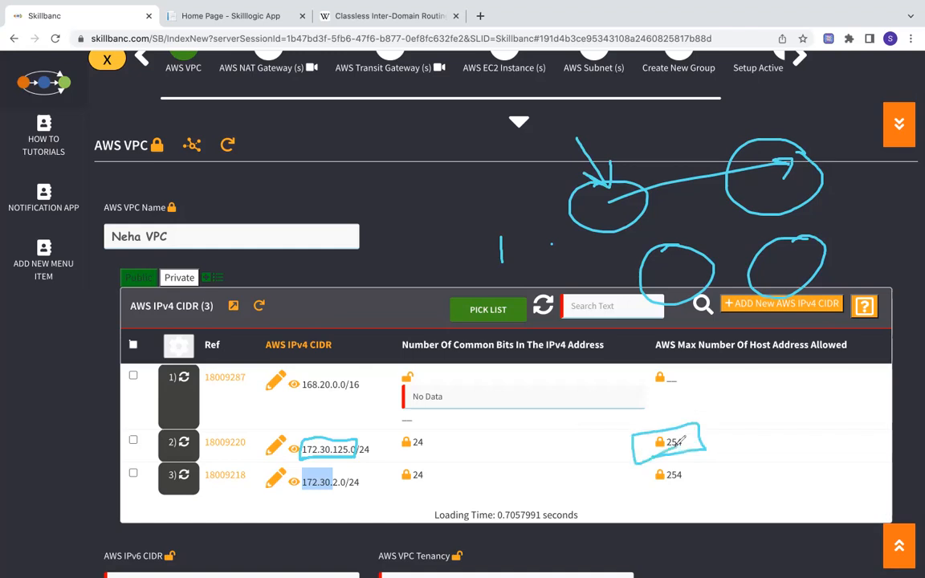